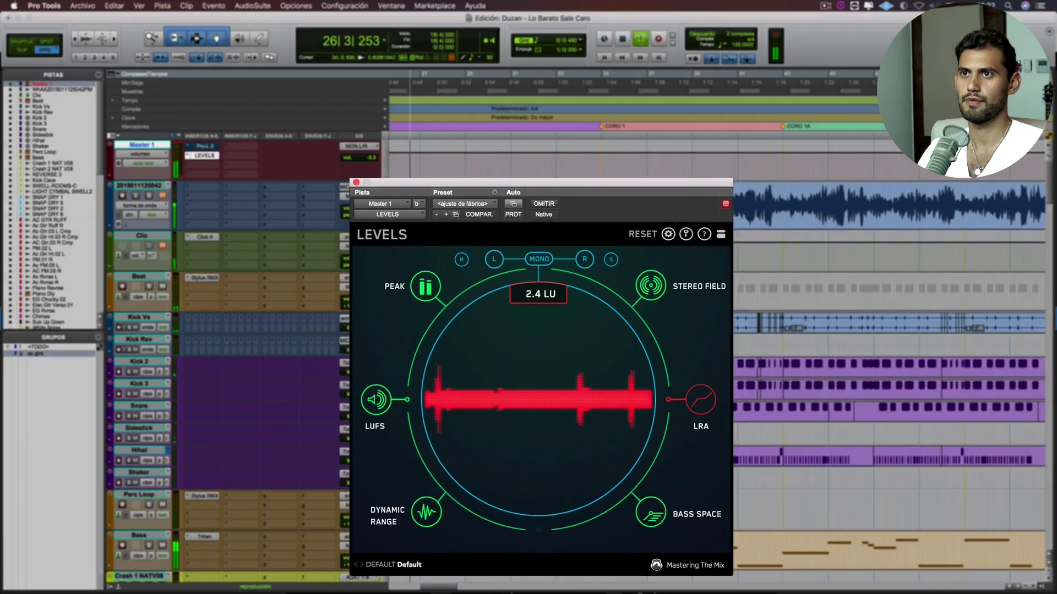
# Play the song from bar 33, check the master in the Peak view of LEVELS, and reset the peak reading.
pyautogui.press('space')
pyautogui.click(565, 186)
pyautogui.press('space')
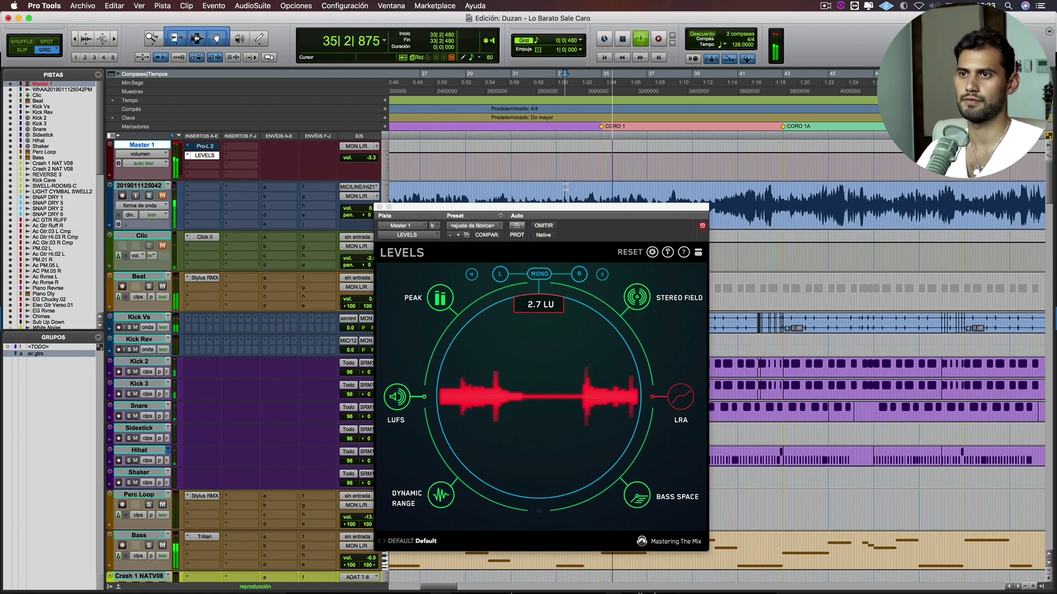
pyautogui.click(439, 301)
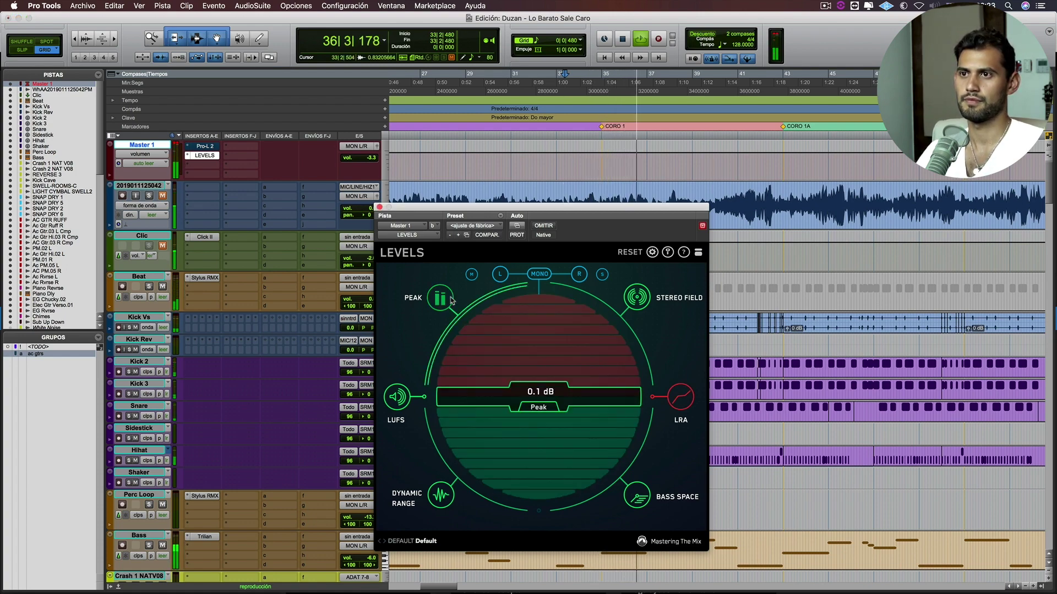
pyautogui.moveTo(512, 207); pyautogui.dragTo(512, 185)
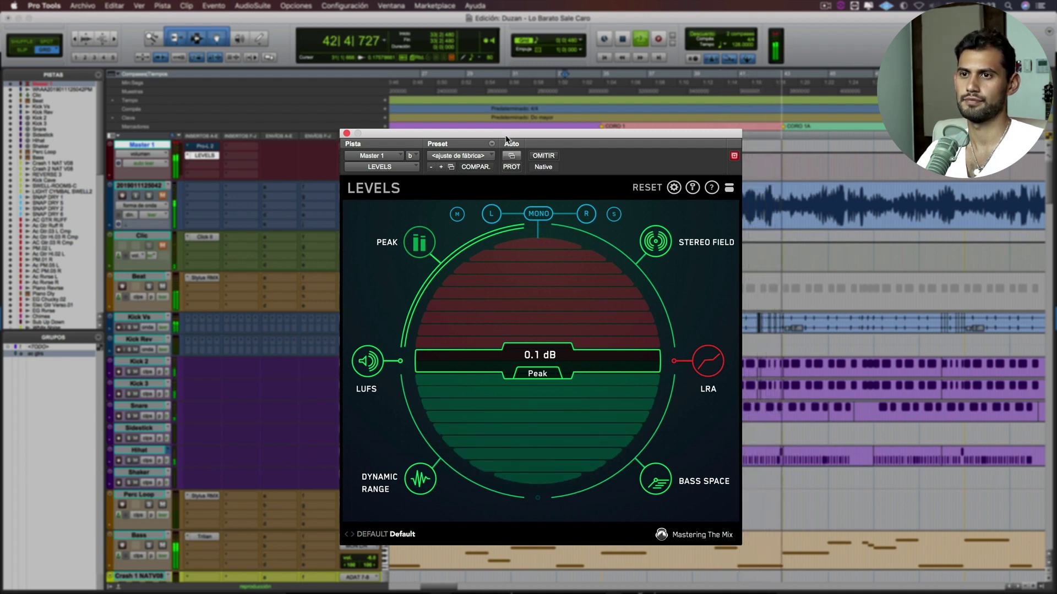
pyautogui.press('space')
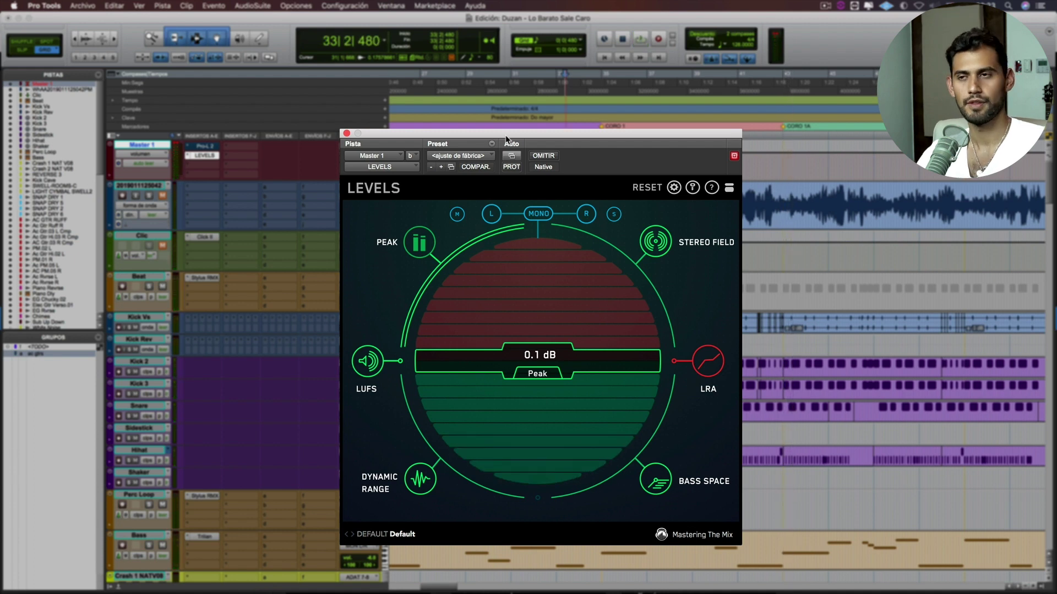
pyautogui.moveTo(436, 254)
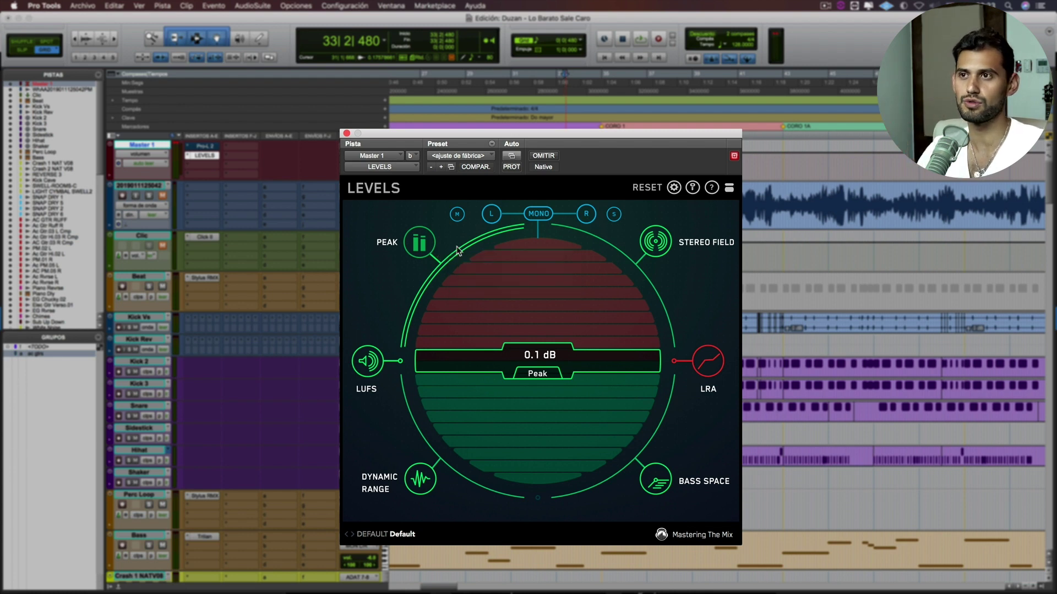
pyautogui.click(418, 243)
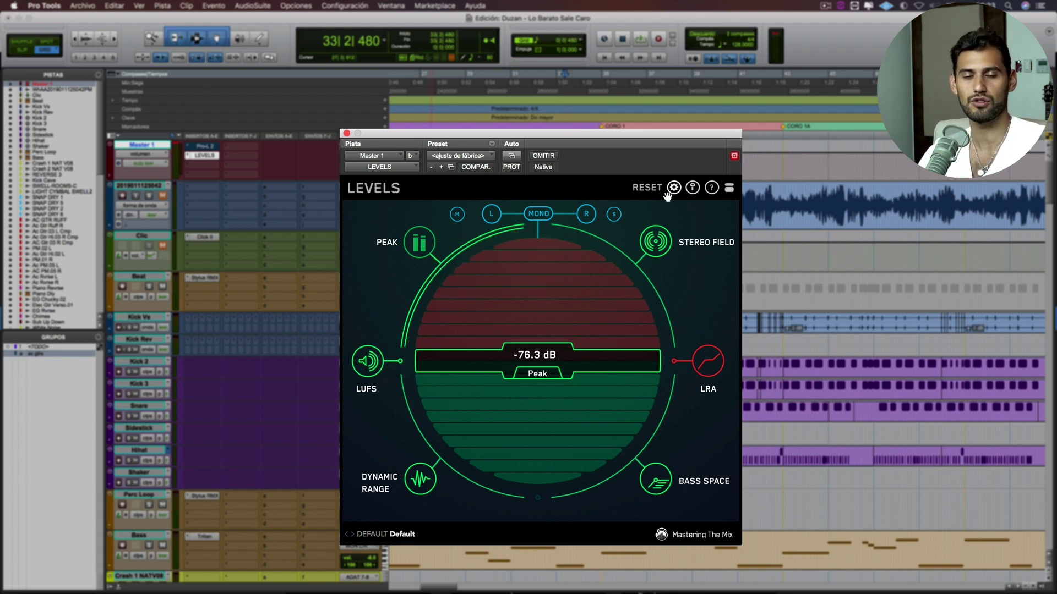
# Load the Balanced preset from the Mixing category in LEVELS.
pyautogui.click(408, 538)
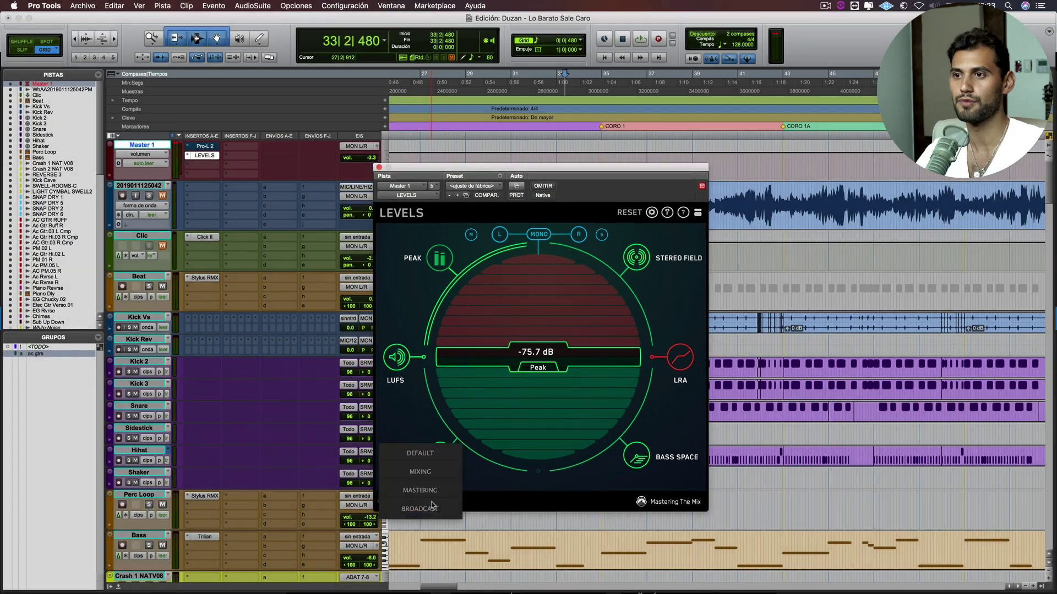
pyautogui.moveTo(432, 461)
pyautogui.moveTo(424, 479)
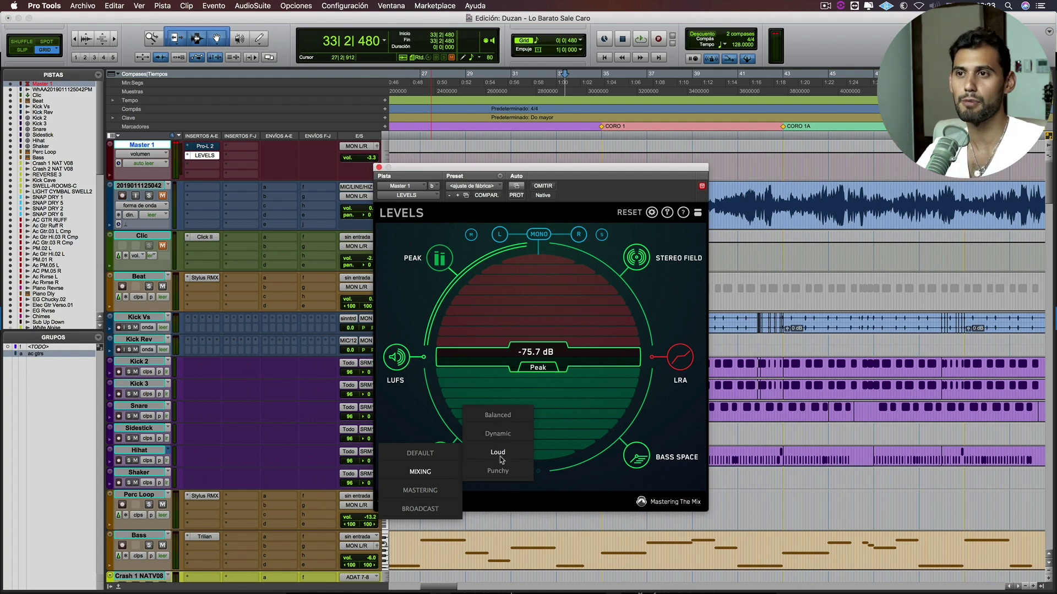
pyautogui.click(502, 417)
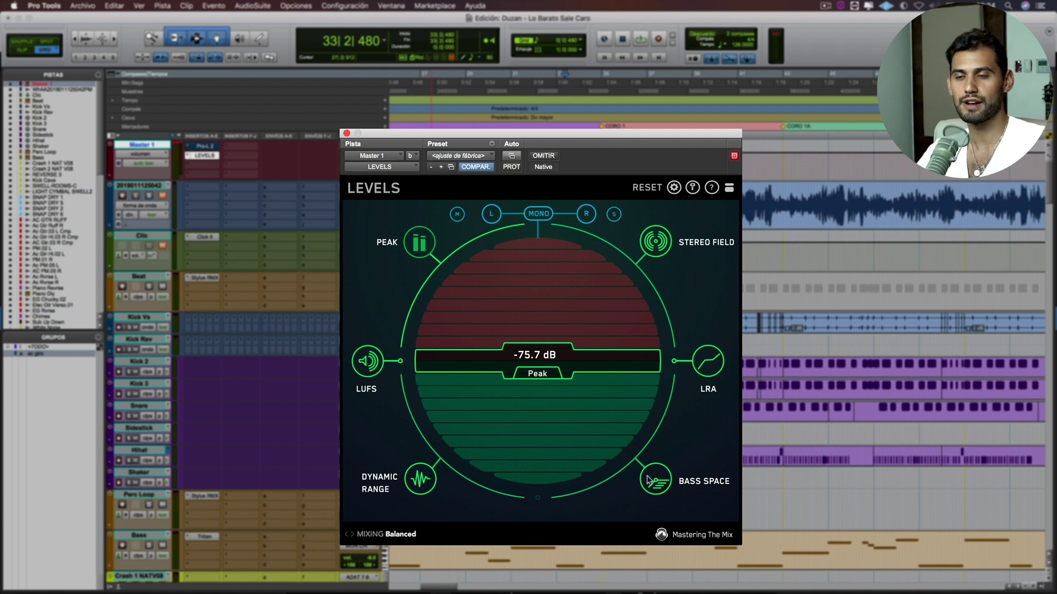
# Play the song from bar 37 and again from bar 43 to check the master's peak level against the preset.
pyautogui.moveTo(542, 219)
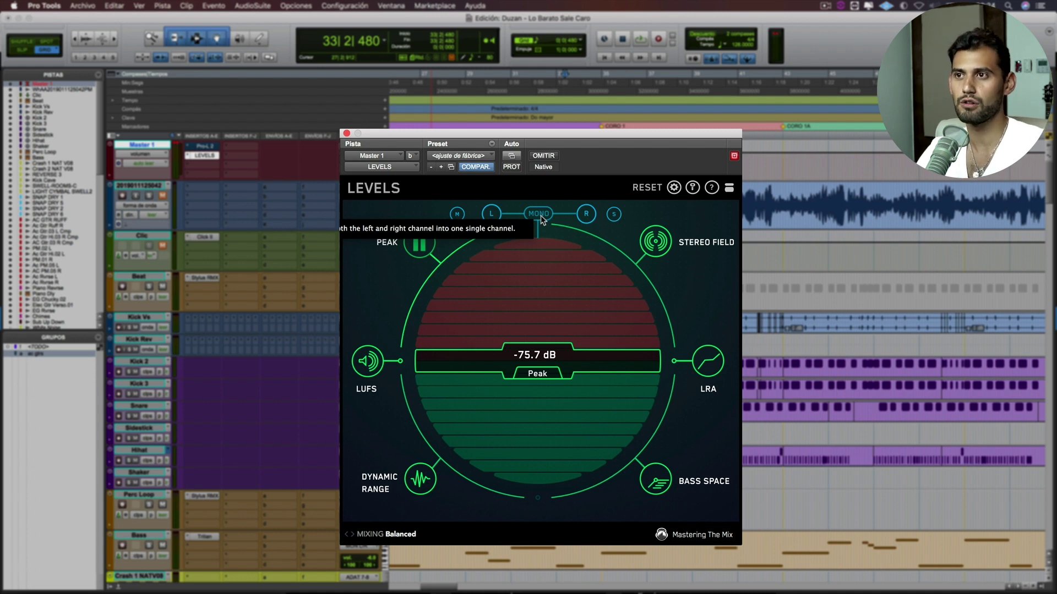
pyautogui.moveTo(418, 251)
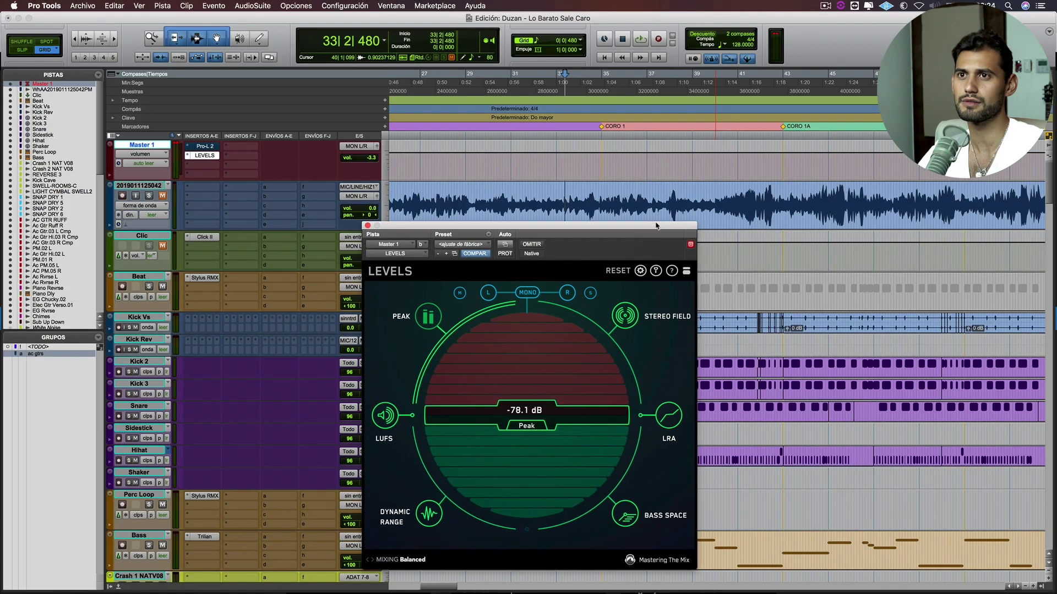
pyautogui.click(649, 195)
pyautogui.press('space')
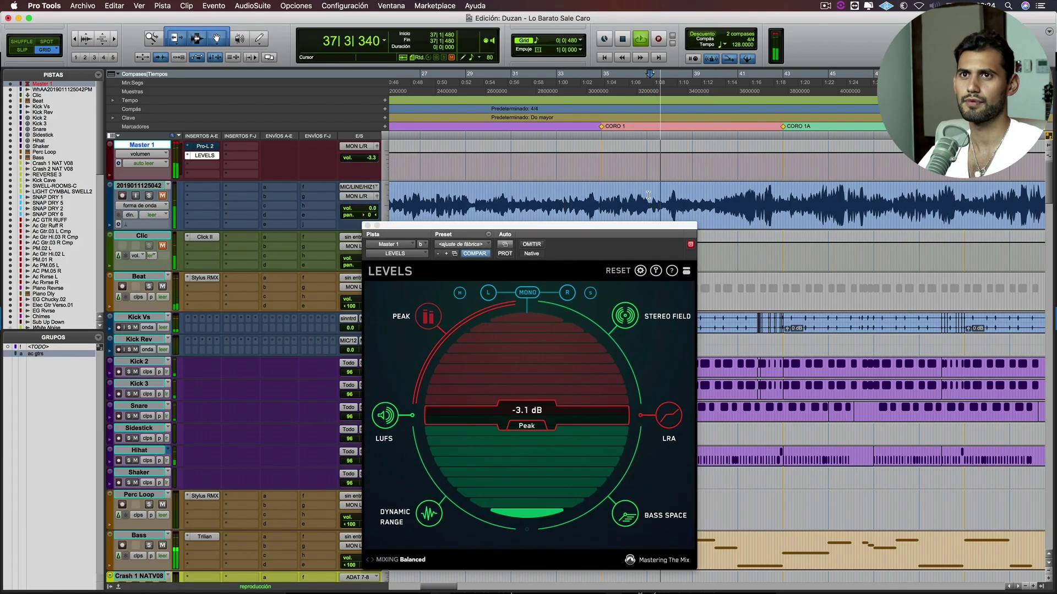
pyautogui.press('space')
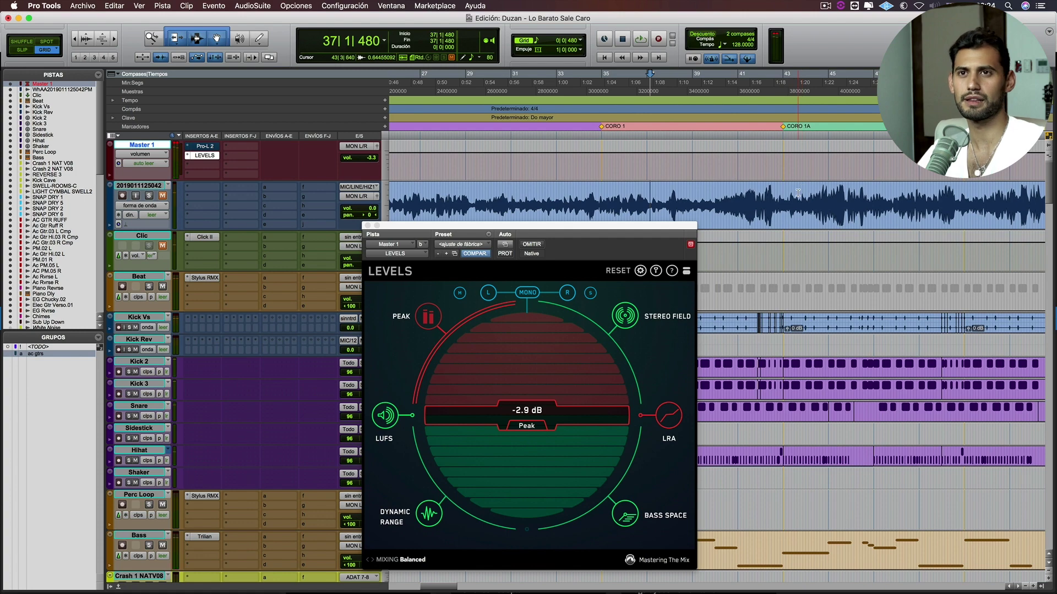
pyautogui.click(798, 193)
pyautogui.press('space')
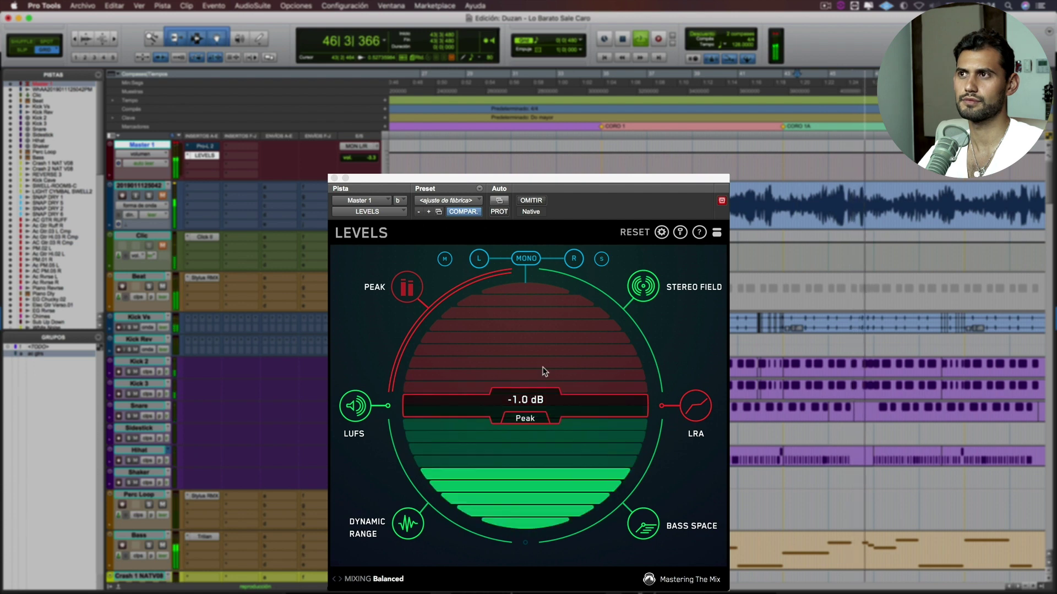
pyautogui.press('space')
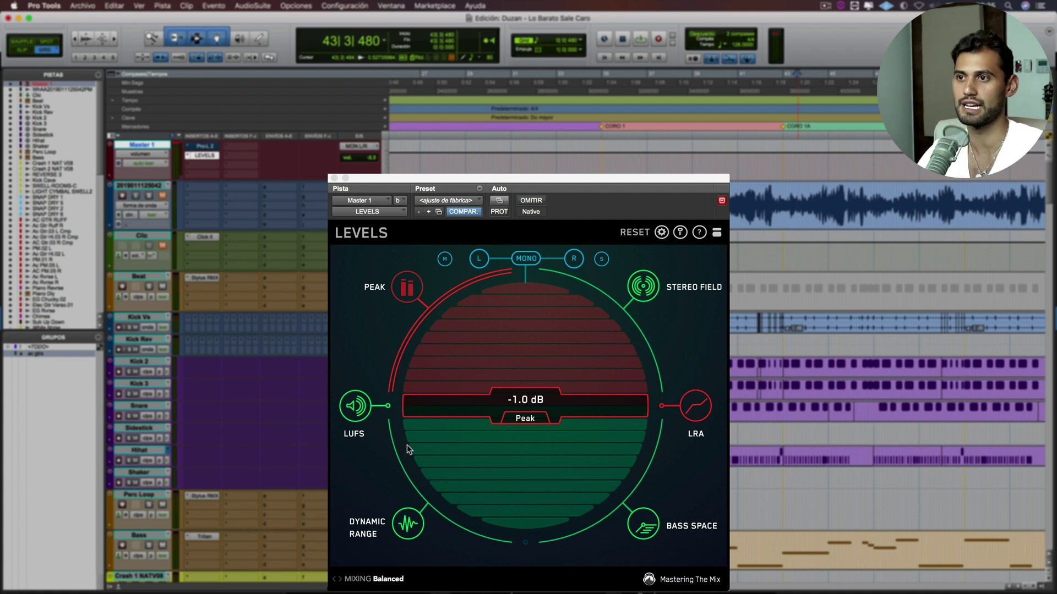
# Switch to the Stereo Field view and play the song to check the mix's stereo balance and correlation.
pyautogui.click(644, 291)
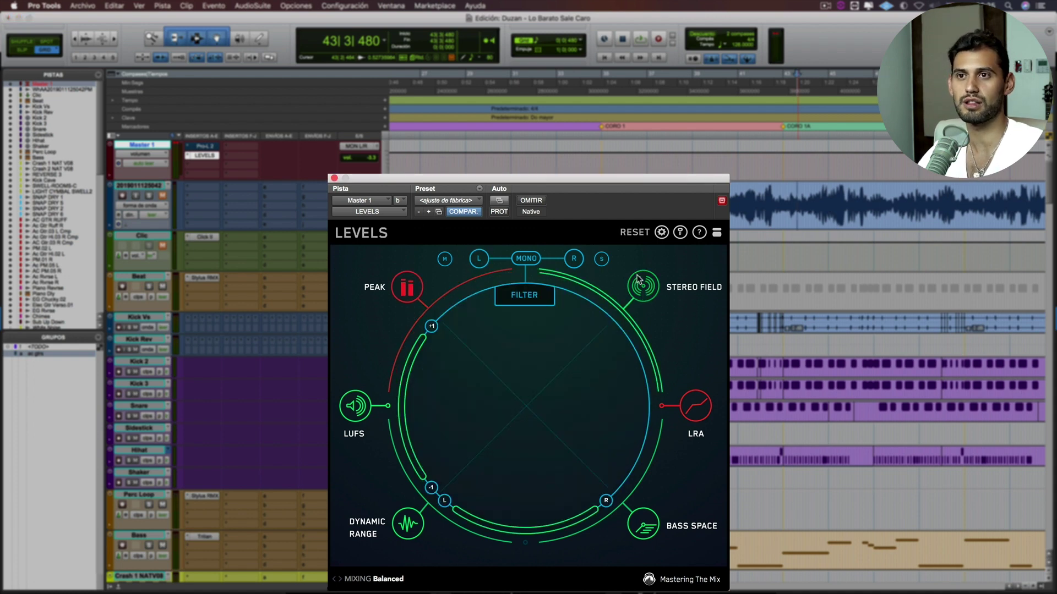
pyautogui.moveTo(639, 279)
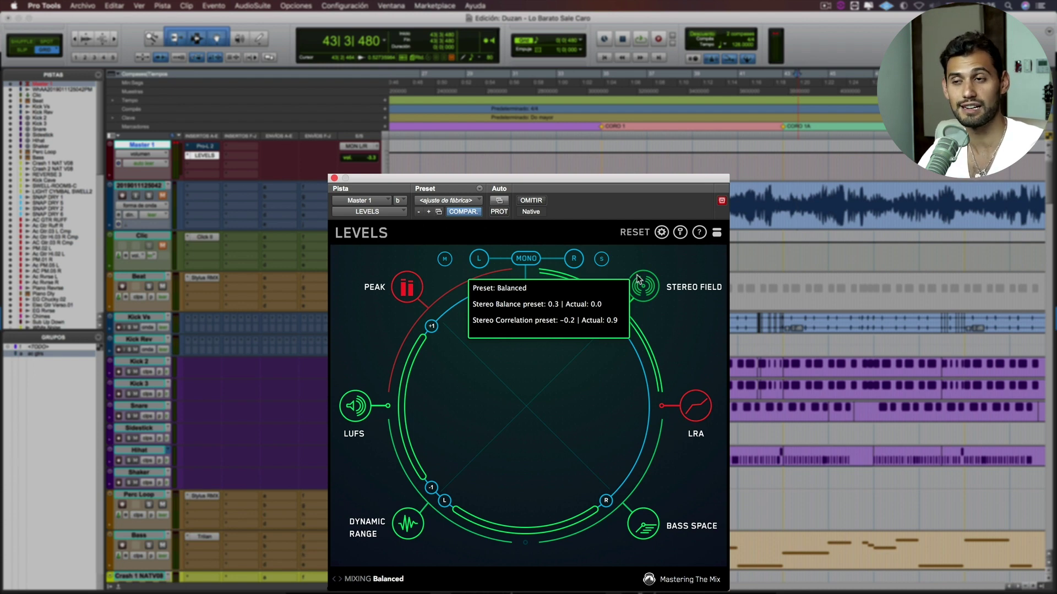
pyautogui.press('space')
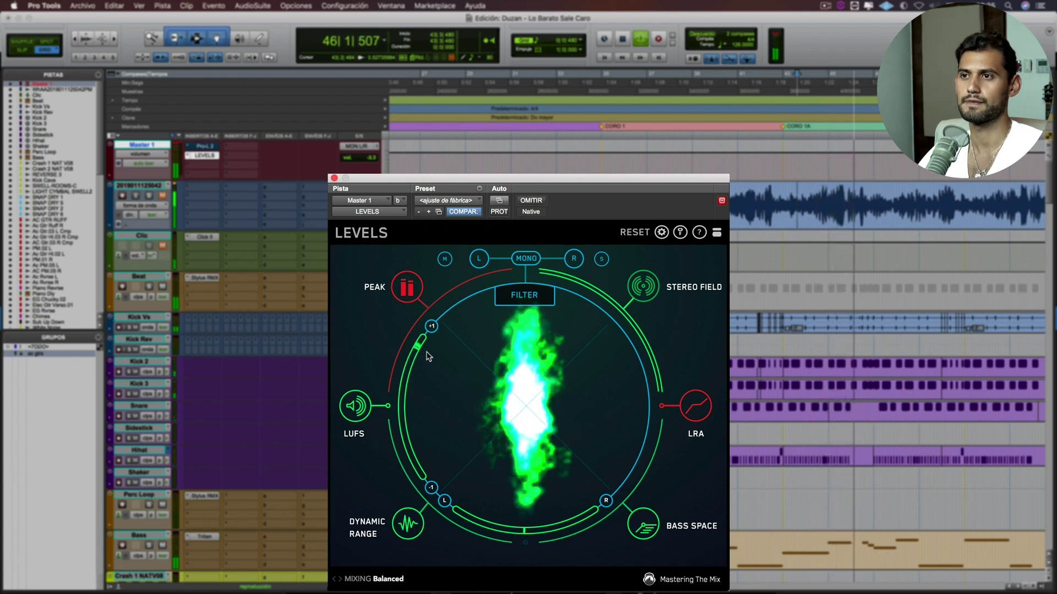
pyautogui.press('space')
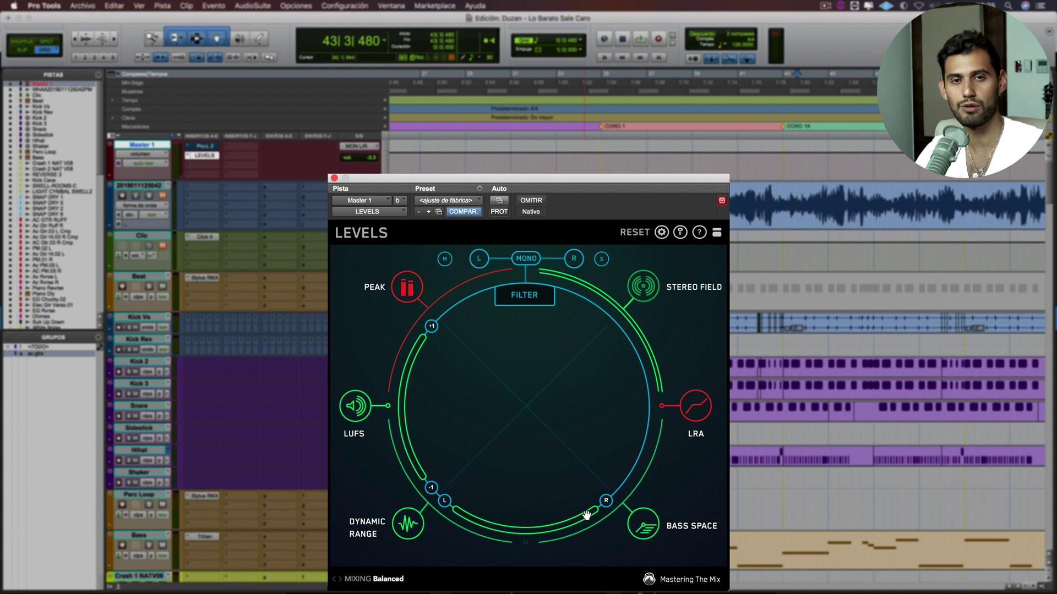
pyautogui.press('space')
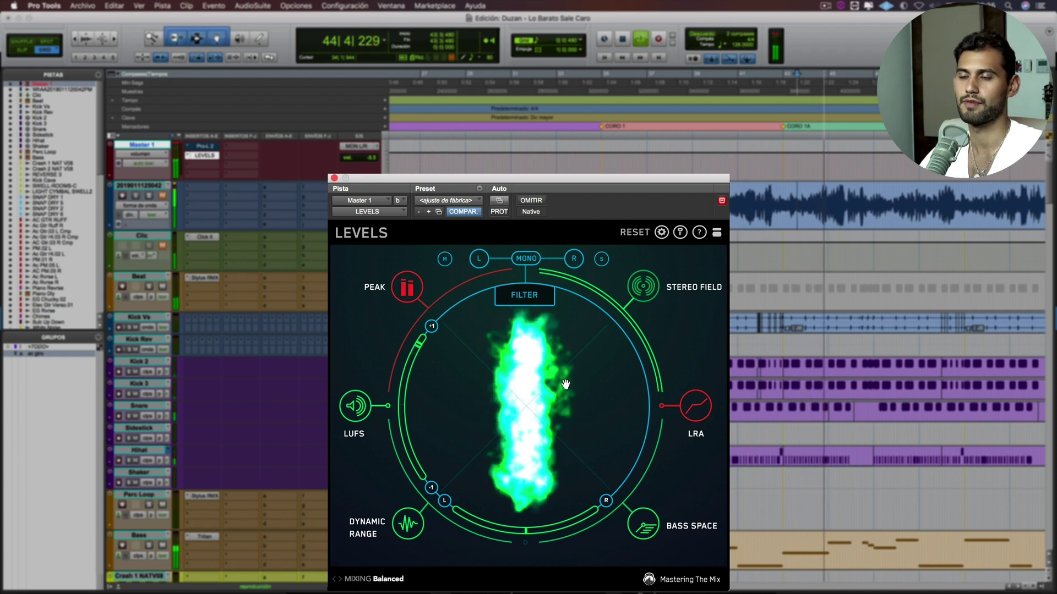
pyautogui.press('space')
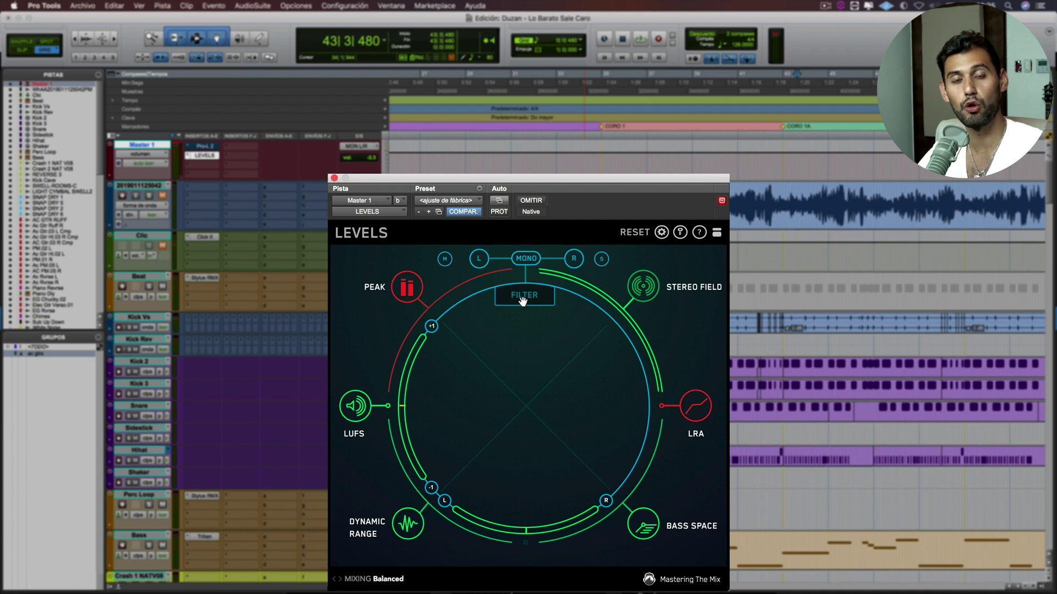
# Filter the Stereo Field display to about 2372–20000 Hz during playback to examine the stereo image of the highs.
pyautogui.click(526, 299)
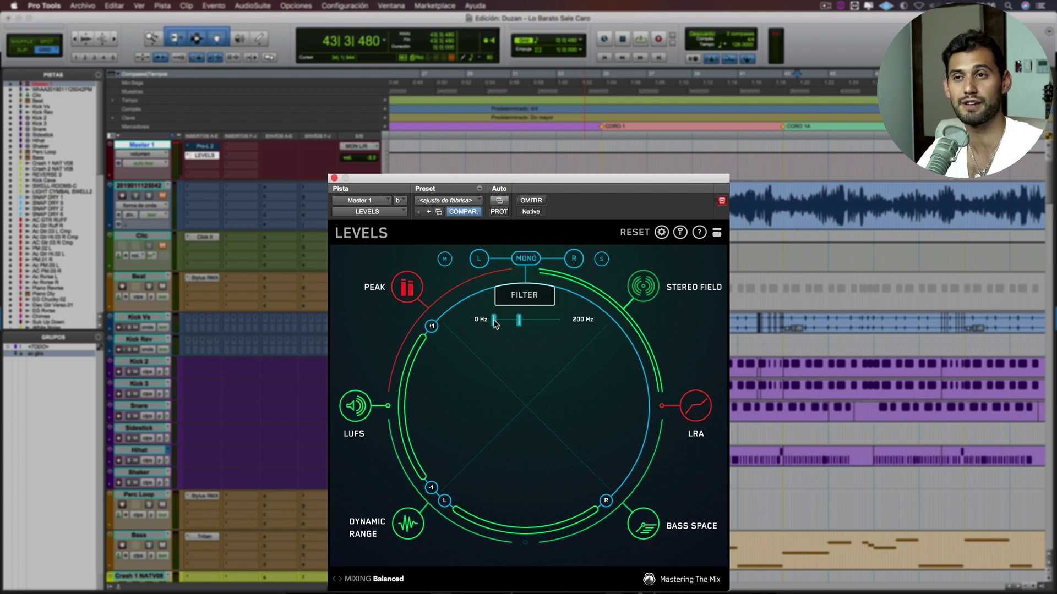
pyautogui.press('space')
pyautogui.moveTo(514, 323); pyautogui.dragTo(537, 324)
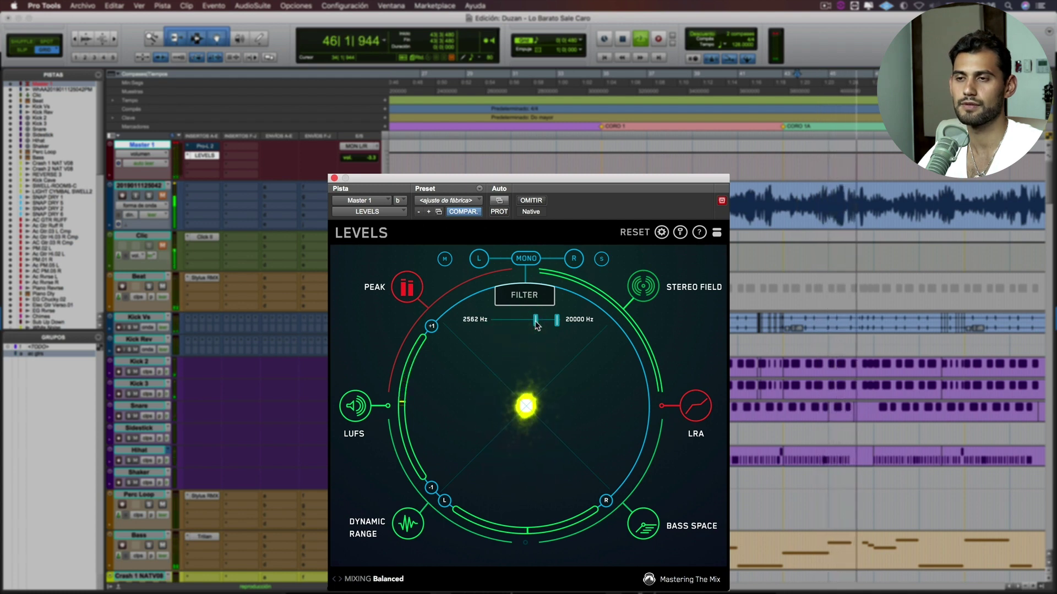
pyautogui.moveTo(537, 325); pyautogui.dragTo(532, 329)
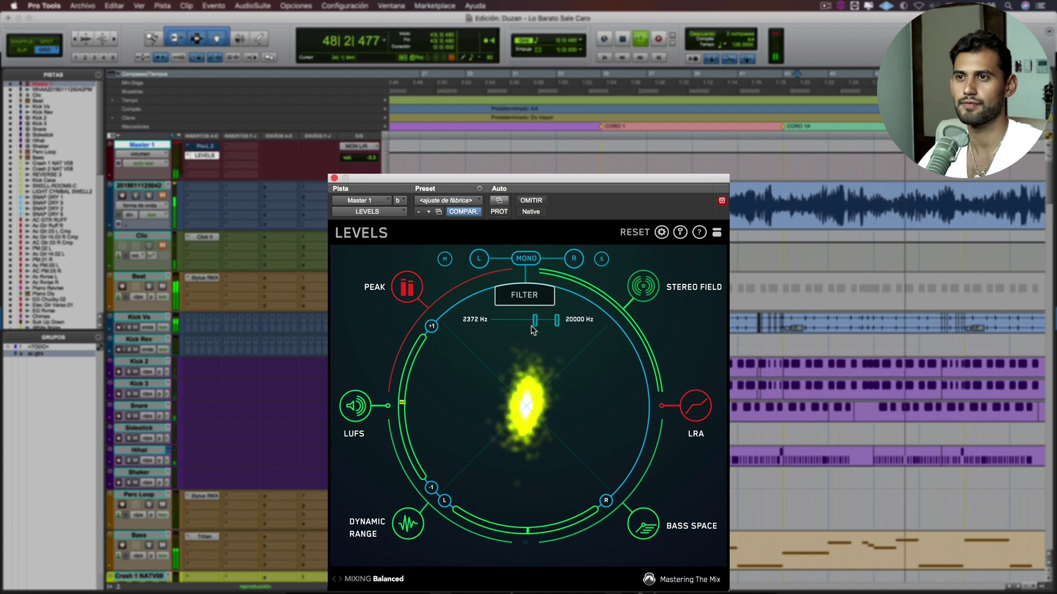
pyautogui.press('space')
# Narrow the Stereo Field filter to 0–69 Hz, play the song to examine the low end, and close the filter.
pyautogui.moveTo(532, 329); pyautogui.dragTo(493, 327)
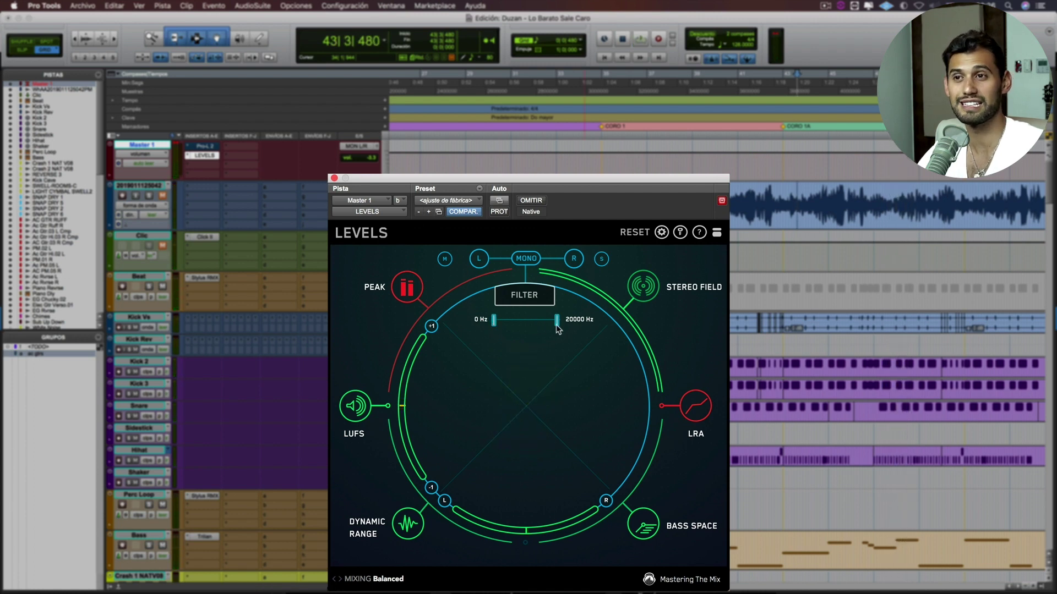
pyautogui.moveTo(558, 327); pyautogui.dragTo(496, 326)
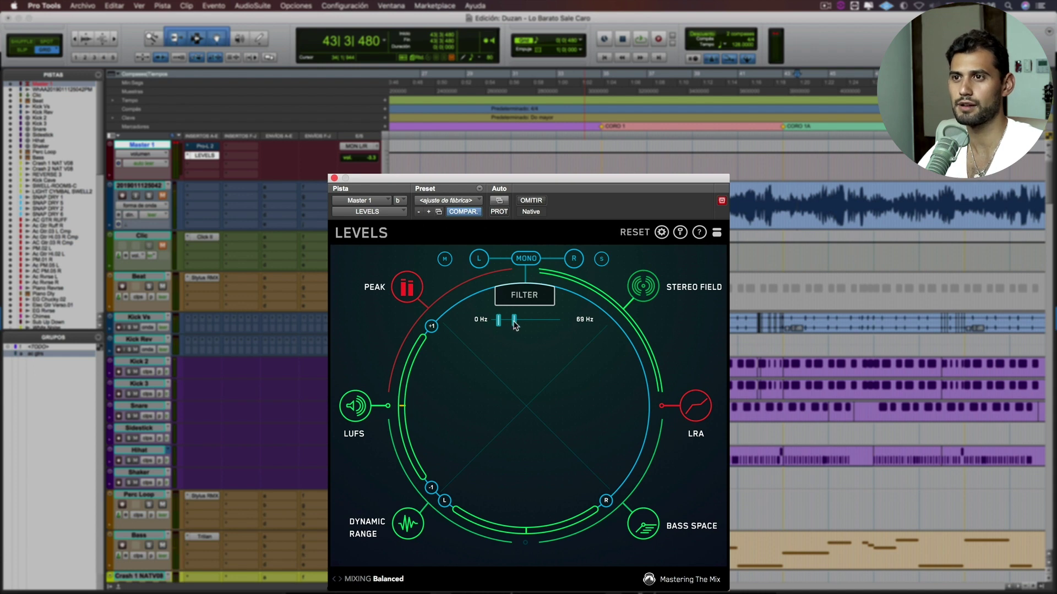
pyautogui.press('space')
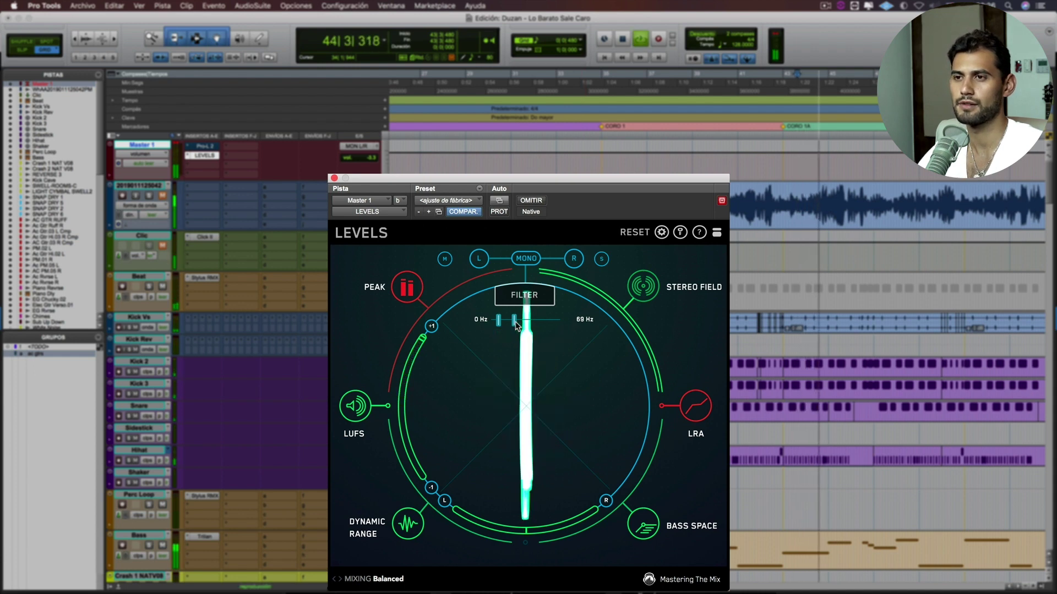
pyautogui.press('space')
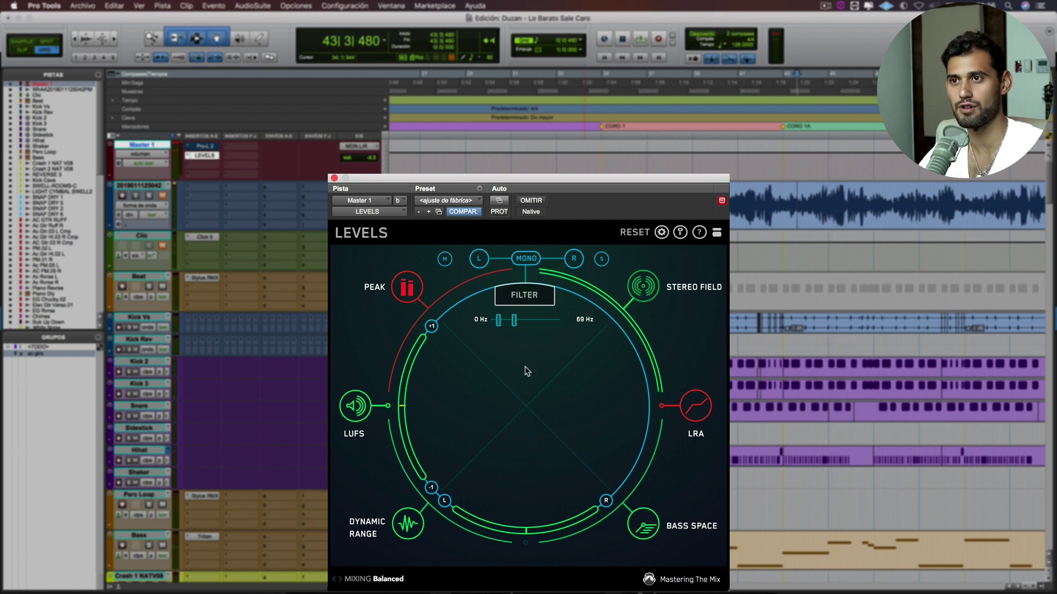
pyautogui.click(523, 296)
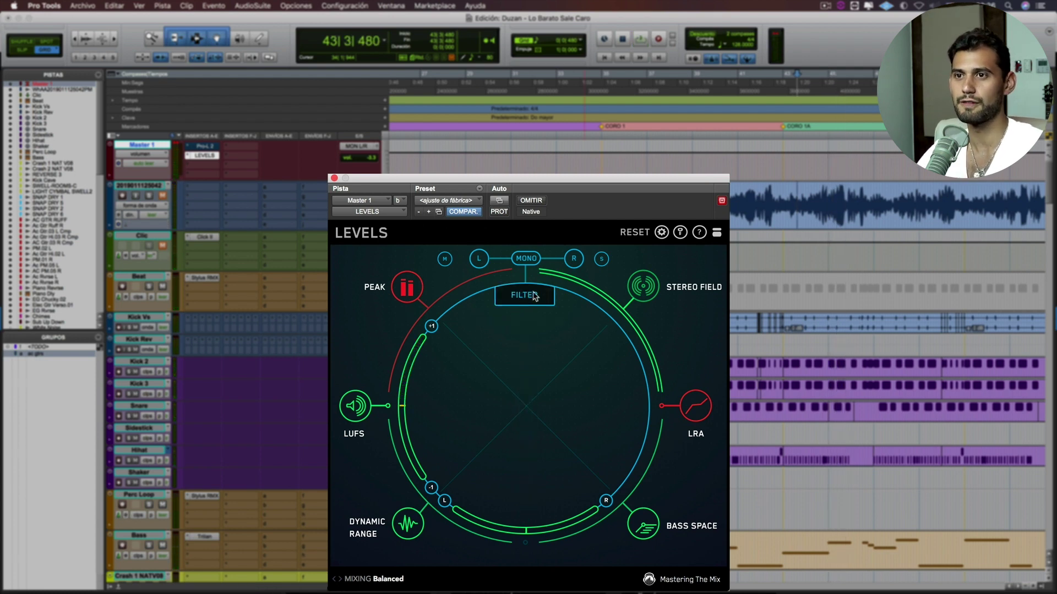
# Switch to the LUFS view and play the song to check its short-term and integrated loudness.
pyautogui.click(355, 407)
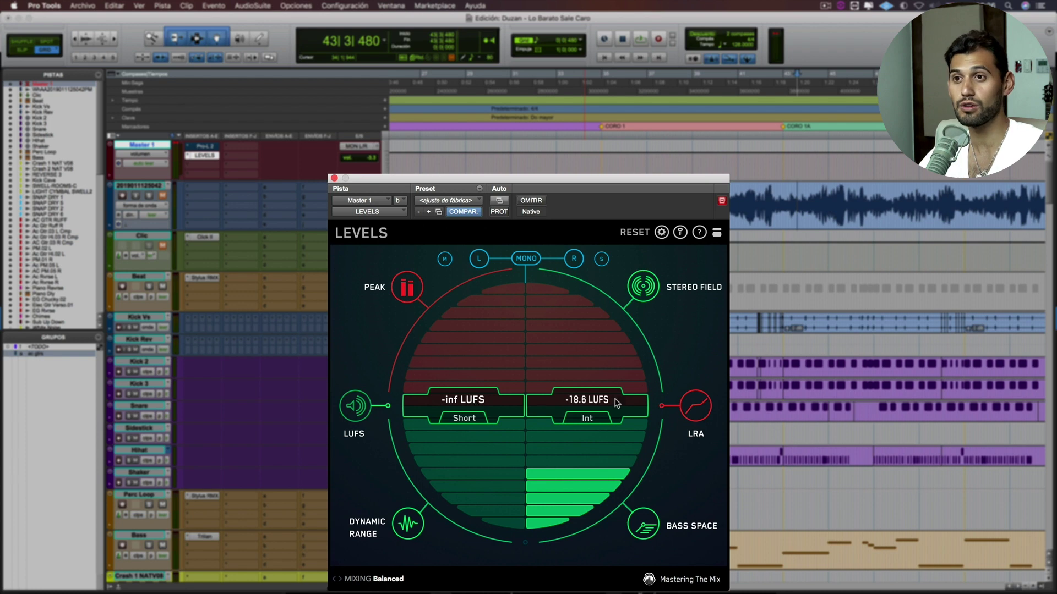
pyautogui.press('space')
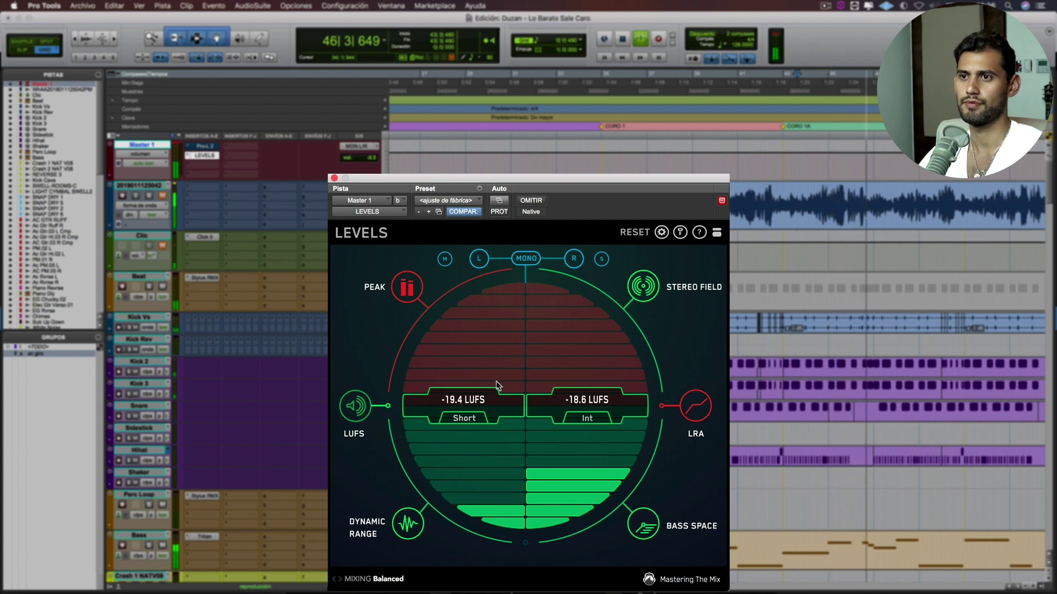
pyautogui.press('space')
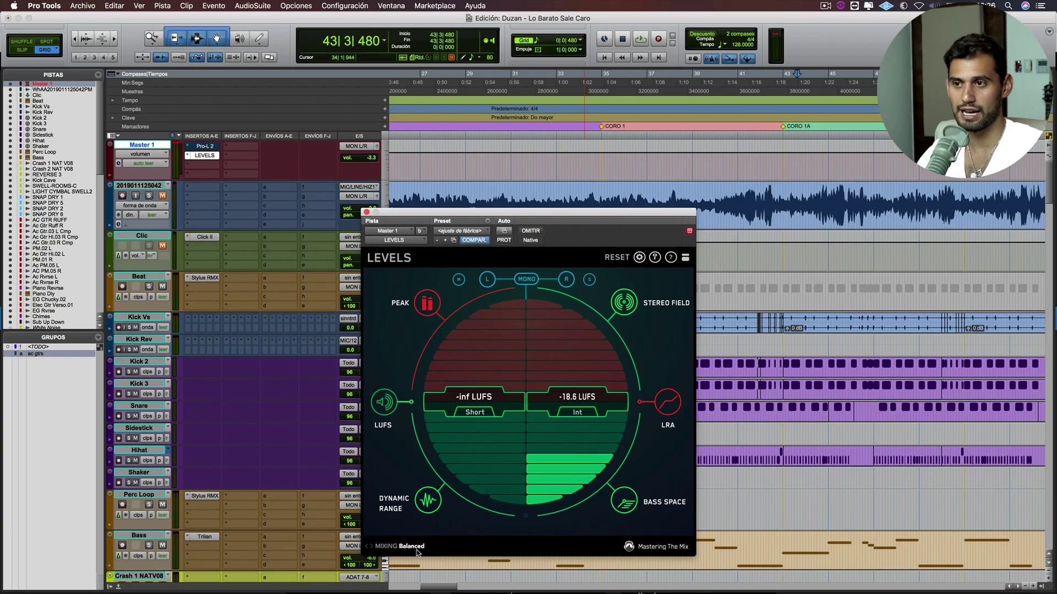
# Load the Spotify preset from the Mastering category in LEVELS.
pyautogui.click(396, 546)
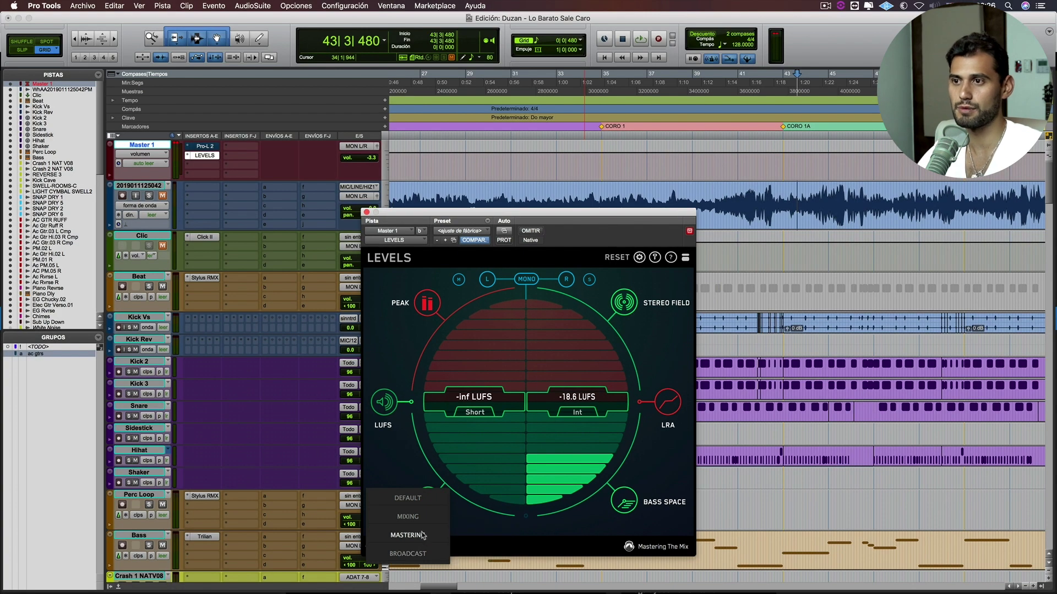
pyautogui.moveTo(420, 520)
pyautogui.moveTo(416, 540)
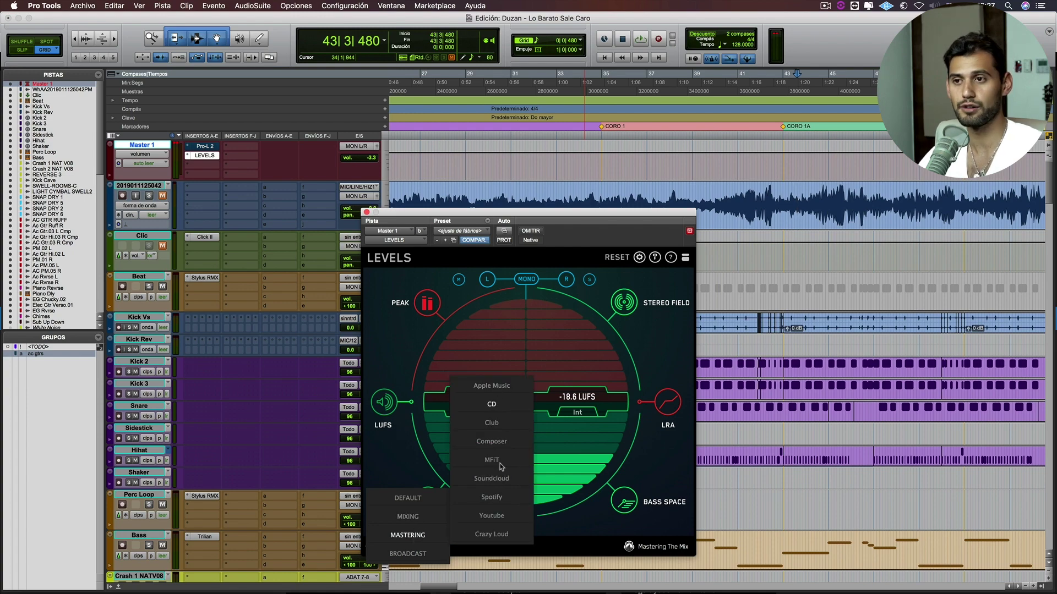
pyautogui.click(498, 499)
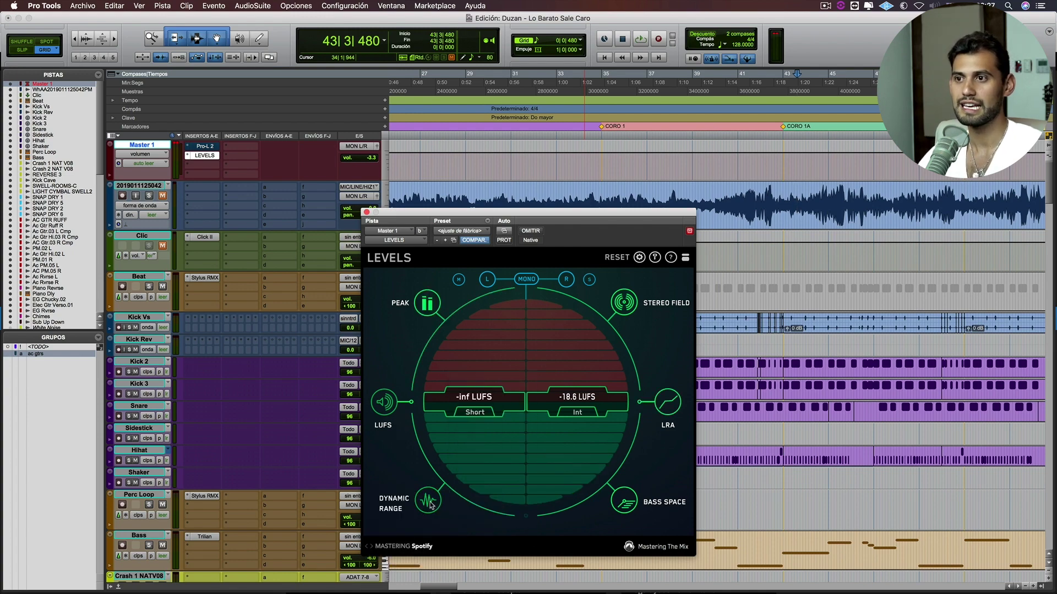
# Load the Loud preset from the Mixing category in LEVELS.
pyautogui.moveTo(432, 506)
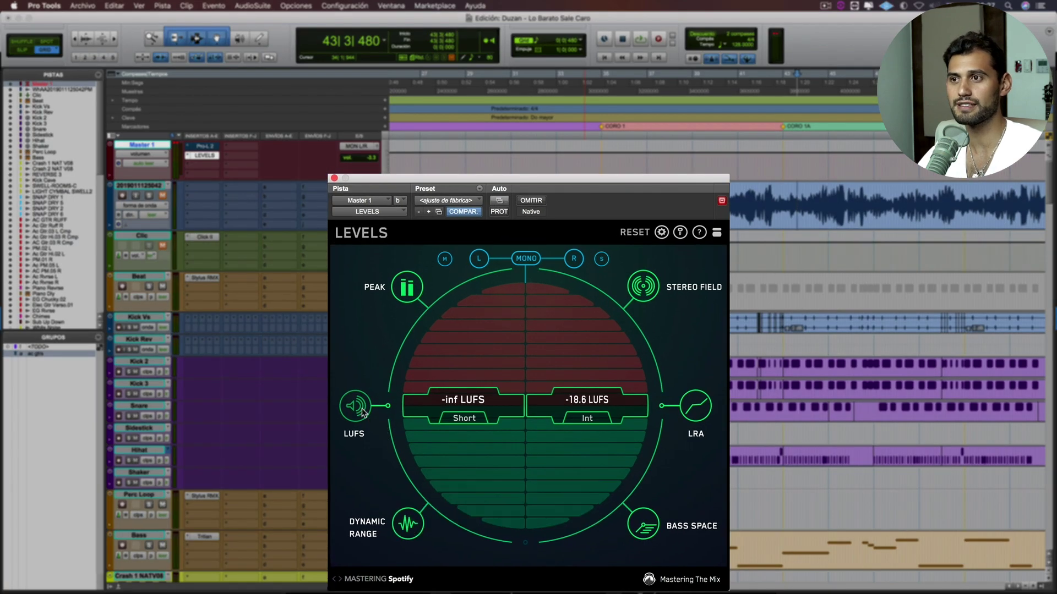
pyautogui.moveTo(364, 413)
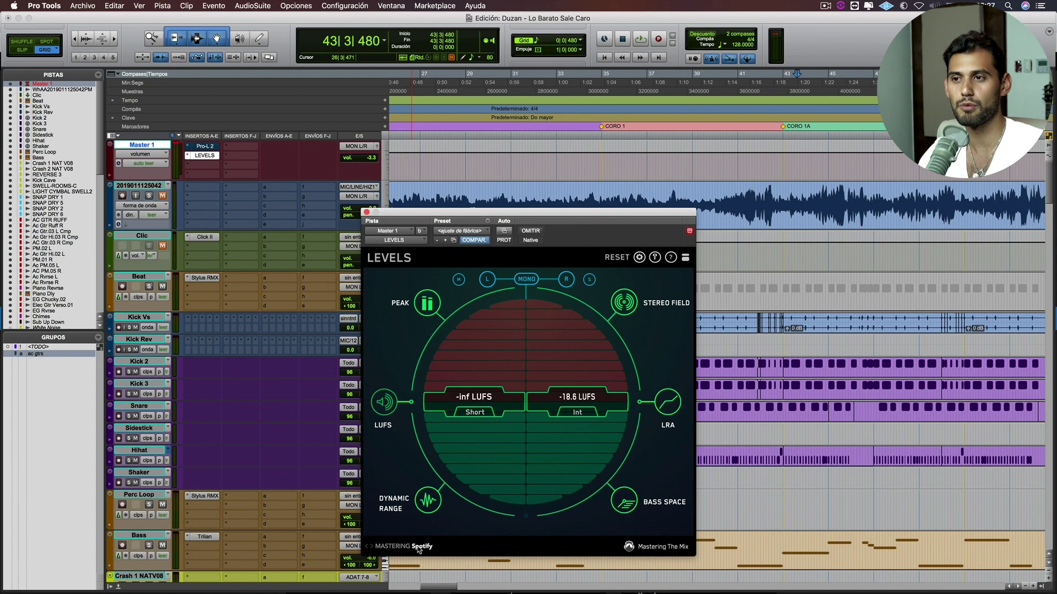
pyautogui.click(410, 547)
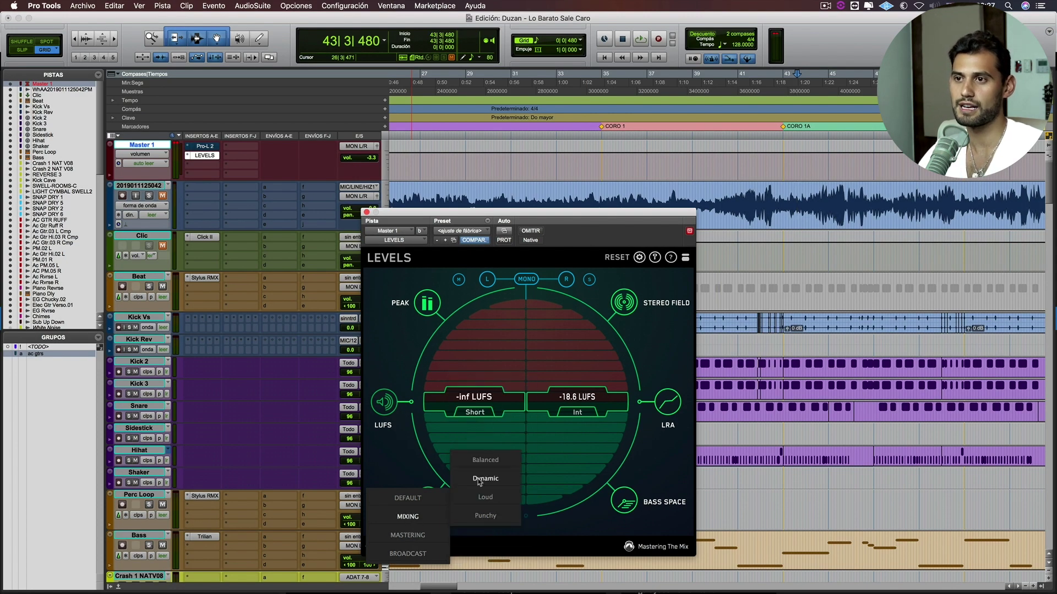
pyautogui.click(485, 497)
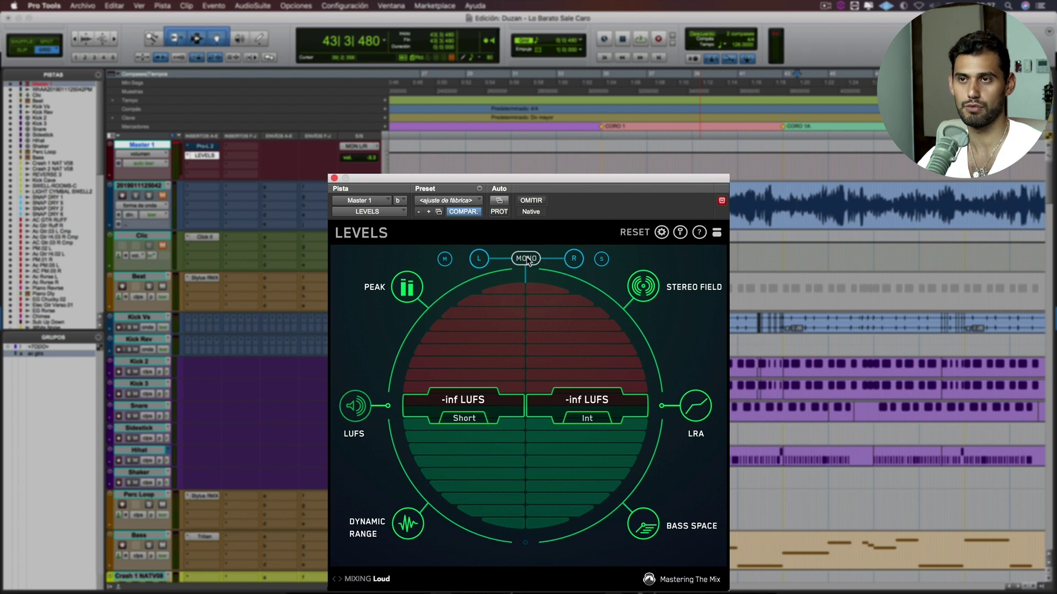
# Play the song summed to mono, and with the left and right channels soloed in turn, to compare them.
pyautogui.press('space')
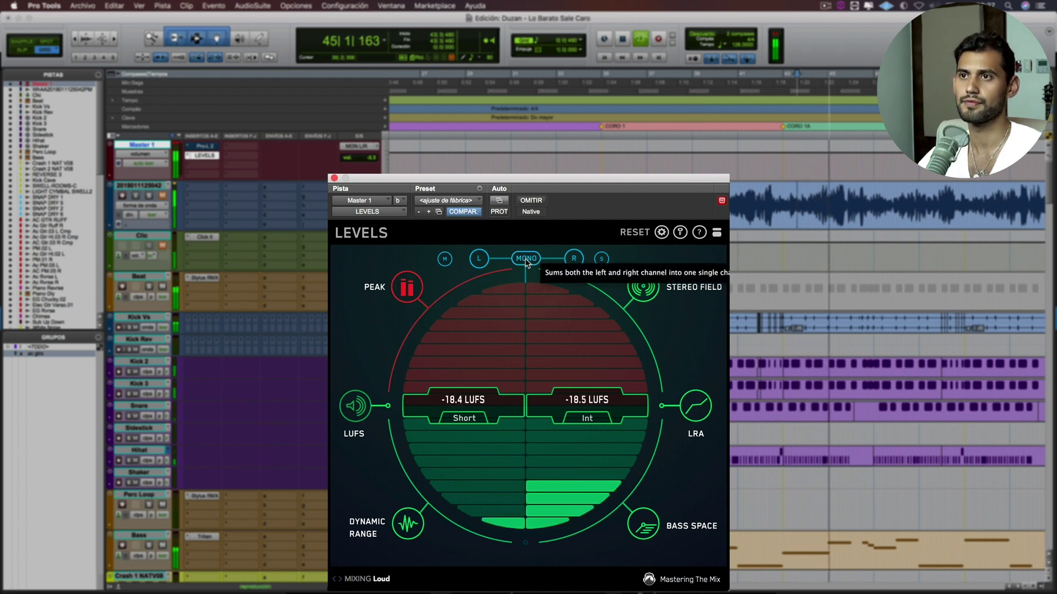
pyautogui.press('space')
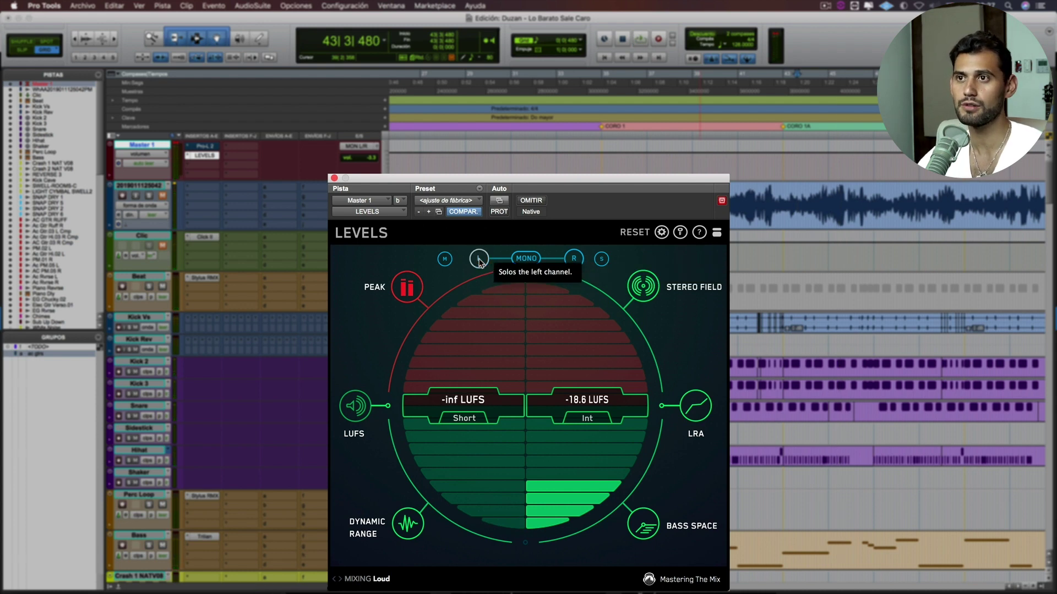
pyautogui.press('space')
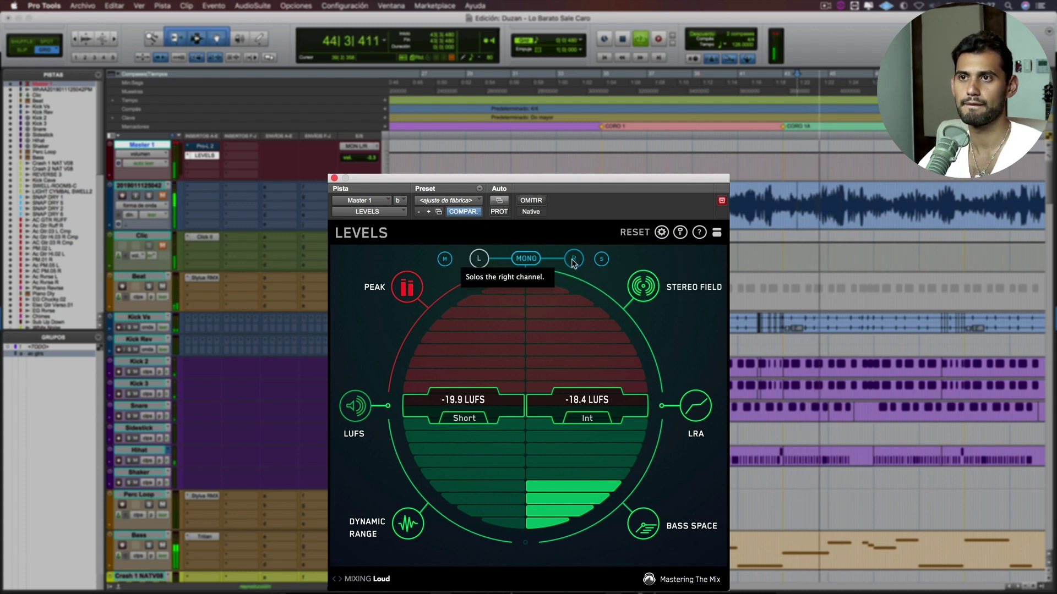
pyautogui.press('space')
pyautogui.press('space')
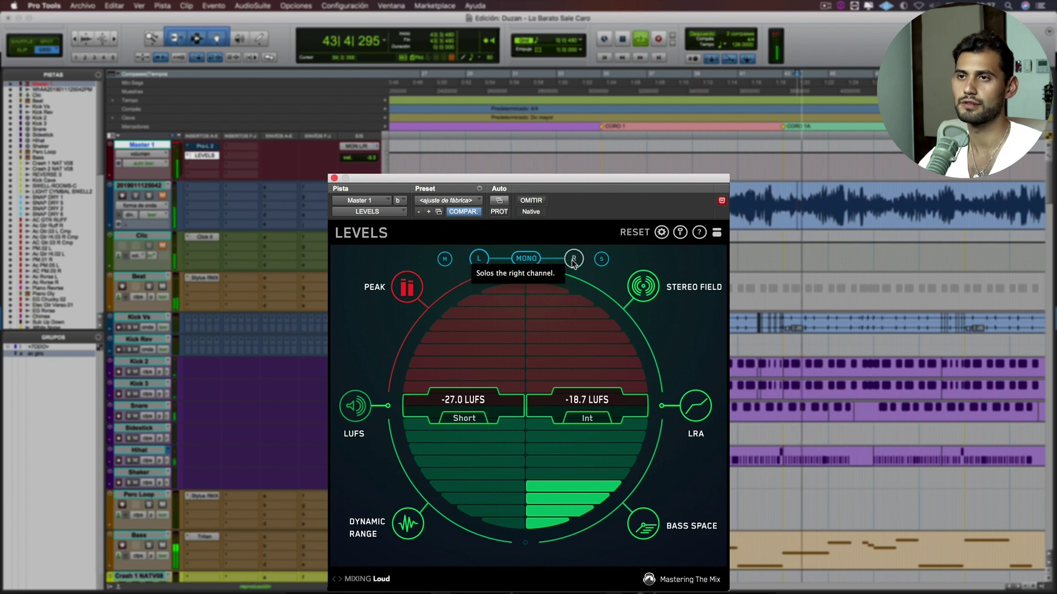
pyautogui.press('space')
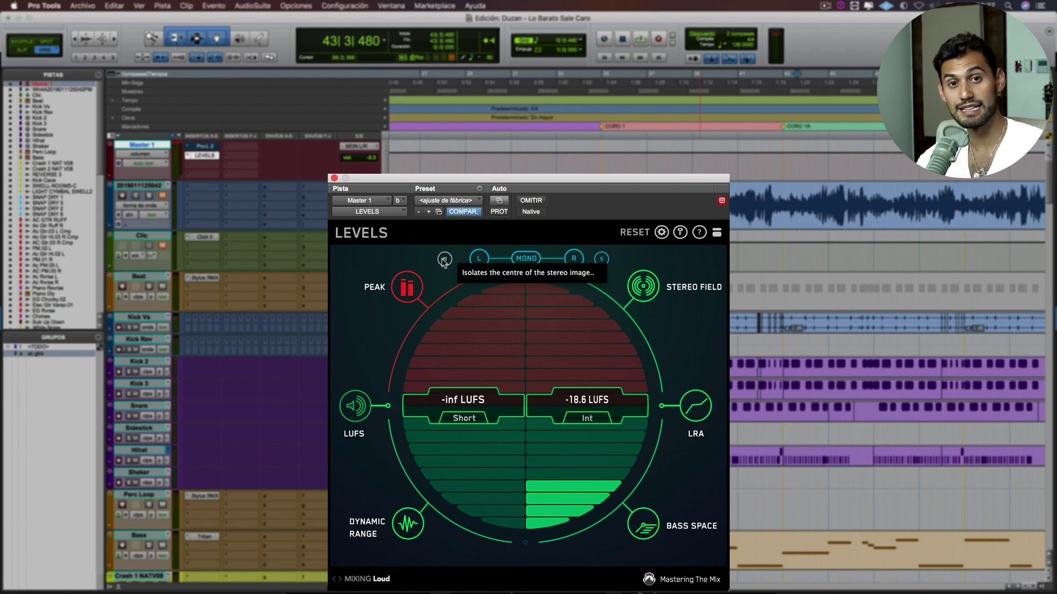
# Play the song with the centre of the stereo image isolated, and with only its edges, to compare mid and side.
pyautogui.press('space')
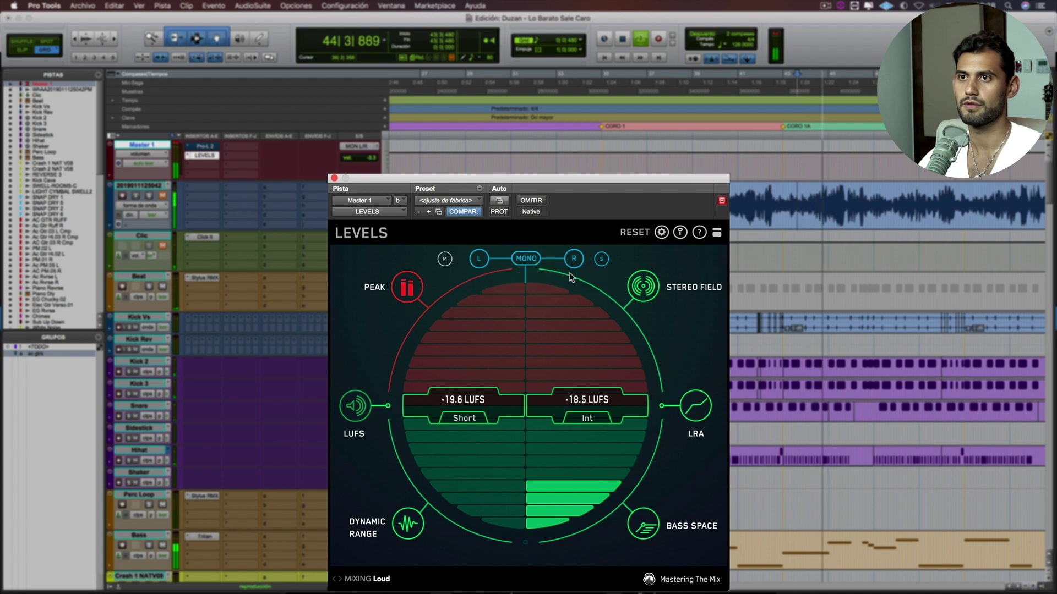
pyautogui.press('space')
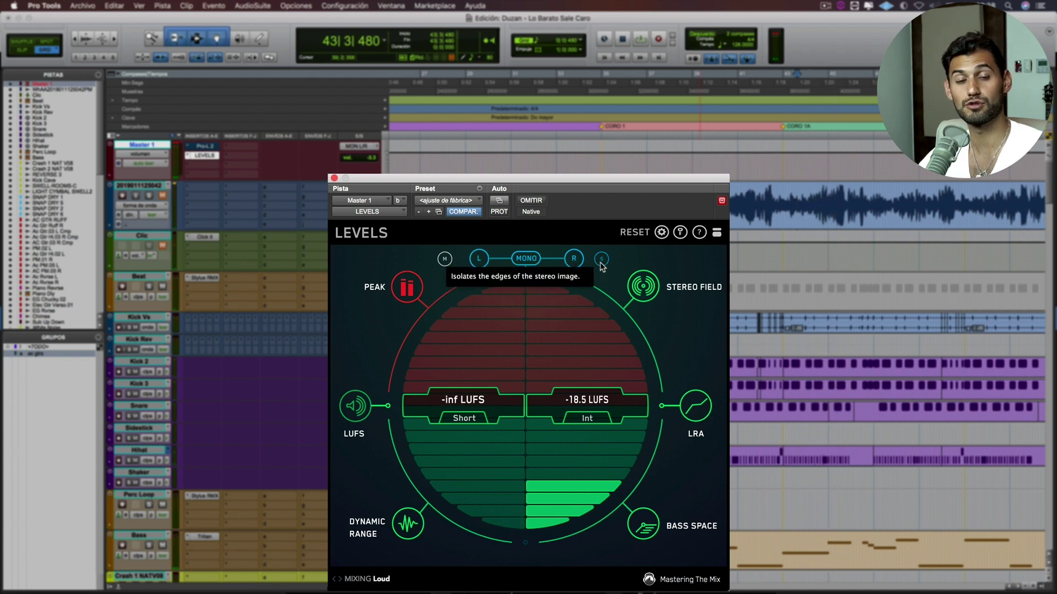
pyautogui.press('space')
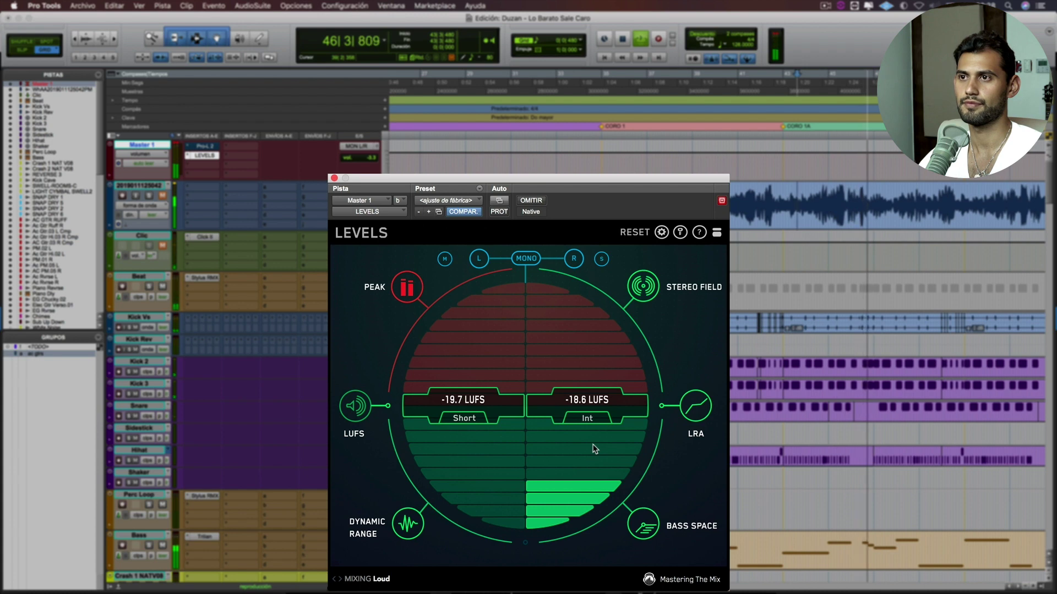
pyautogui.press('space')
# Open the Bass Space view, mute the kick and bass tracks, and play the song to check the remaining low-frequency content.
pyautogui.click(647, 523)
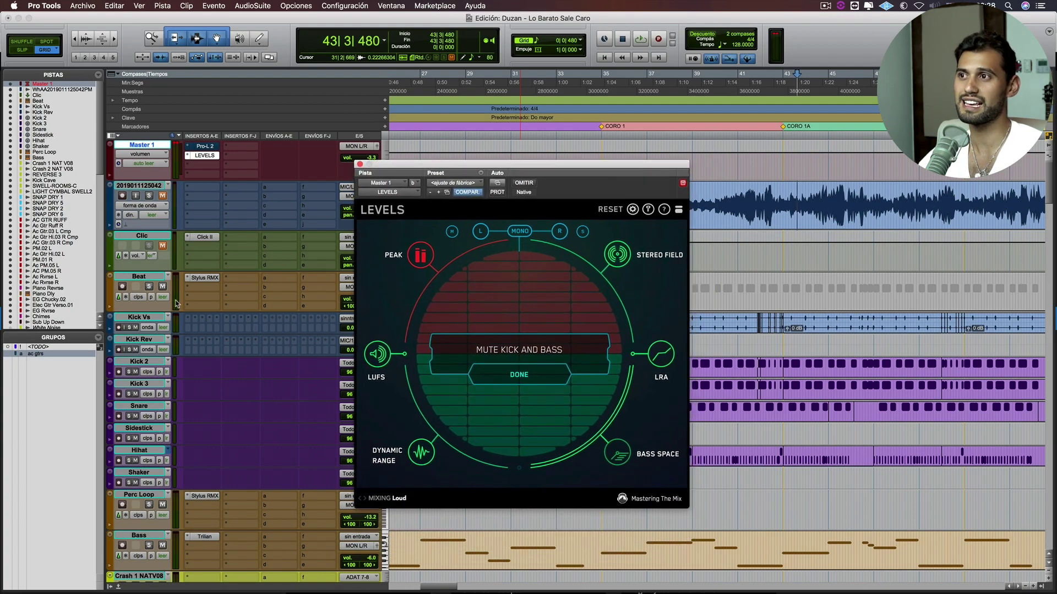
pyautogui.click(163, 286)
pyautogui.scroll(-1, 231, 377)
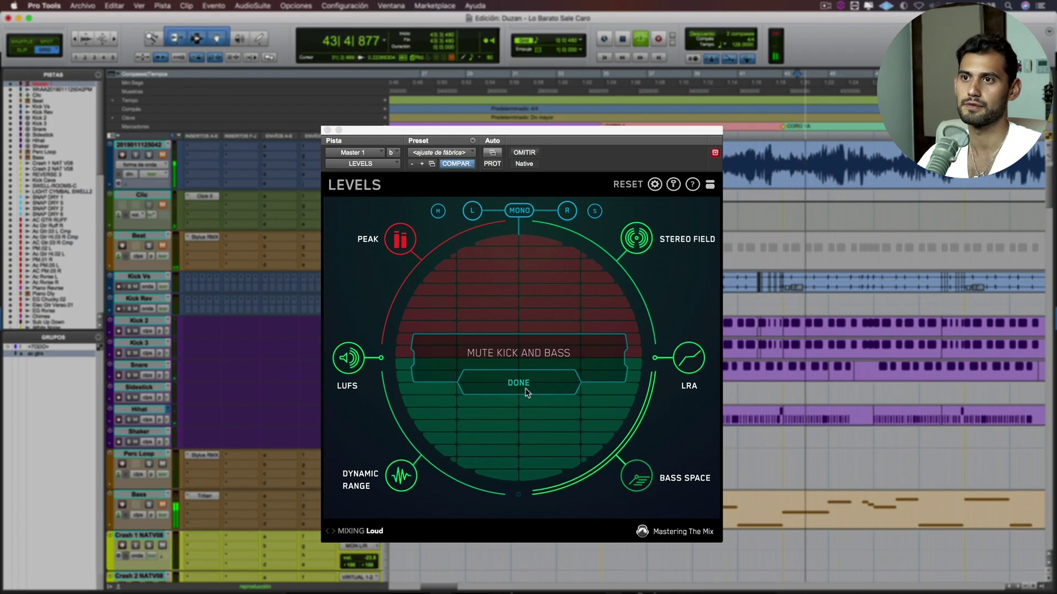
pyautogui.click(523, 377)
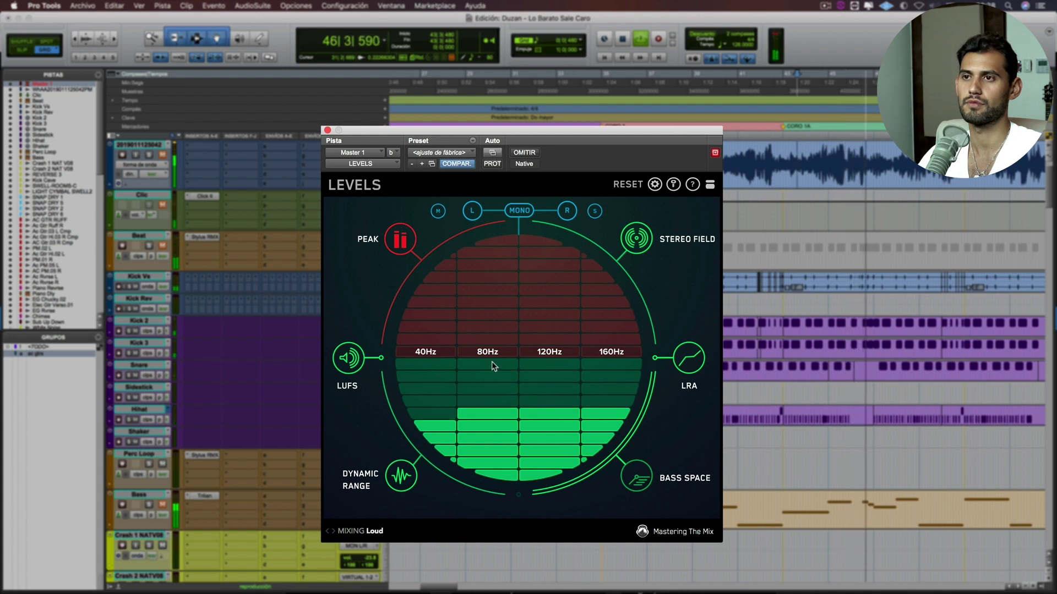
pyautogui.click(135, 288)
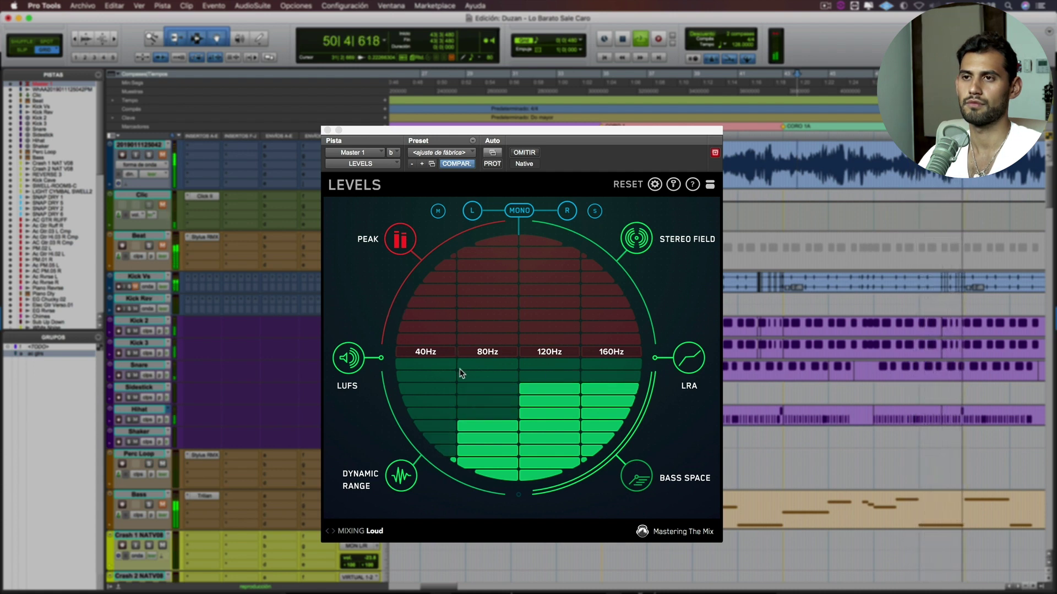
pyautogui.press('space')
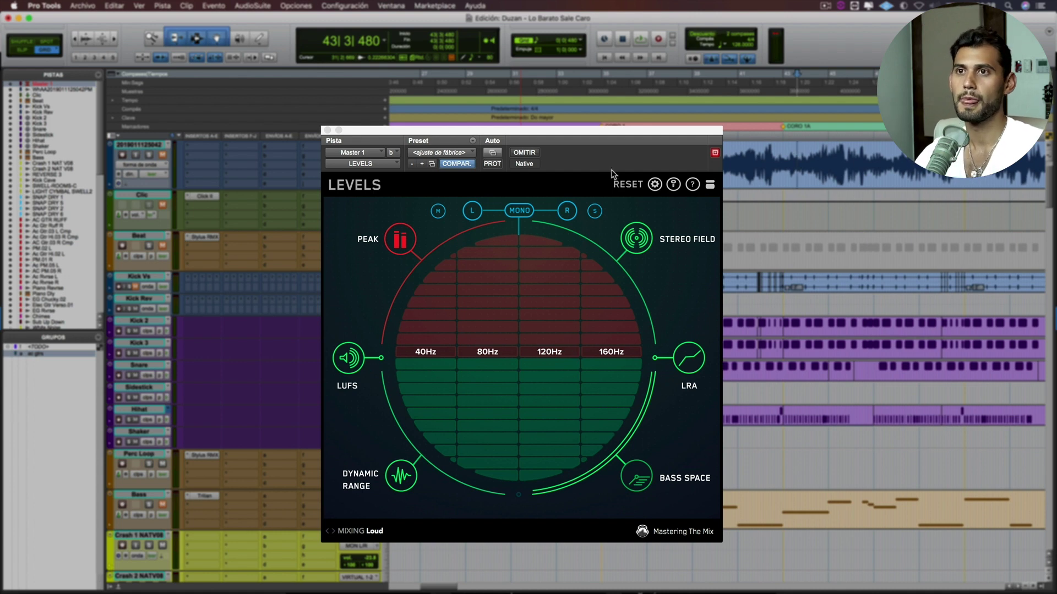
# Switch to the LRA view, compare its loudness range with the Loud preset, and play the song to examine it.
pyautogui.click(687, 348)
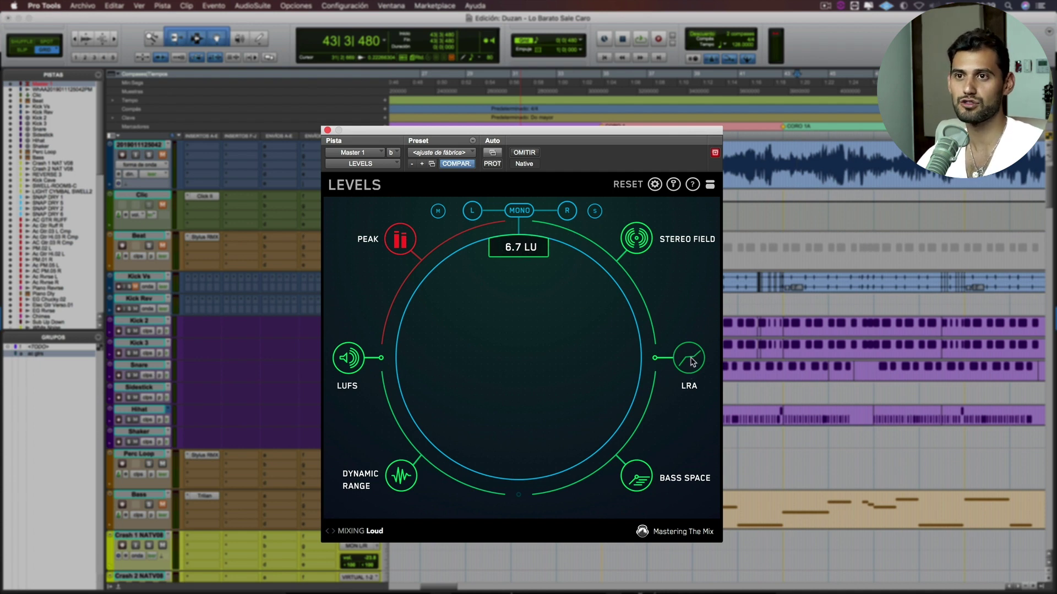
pyautogui.moveTo(692, 362)
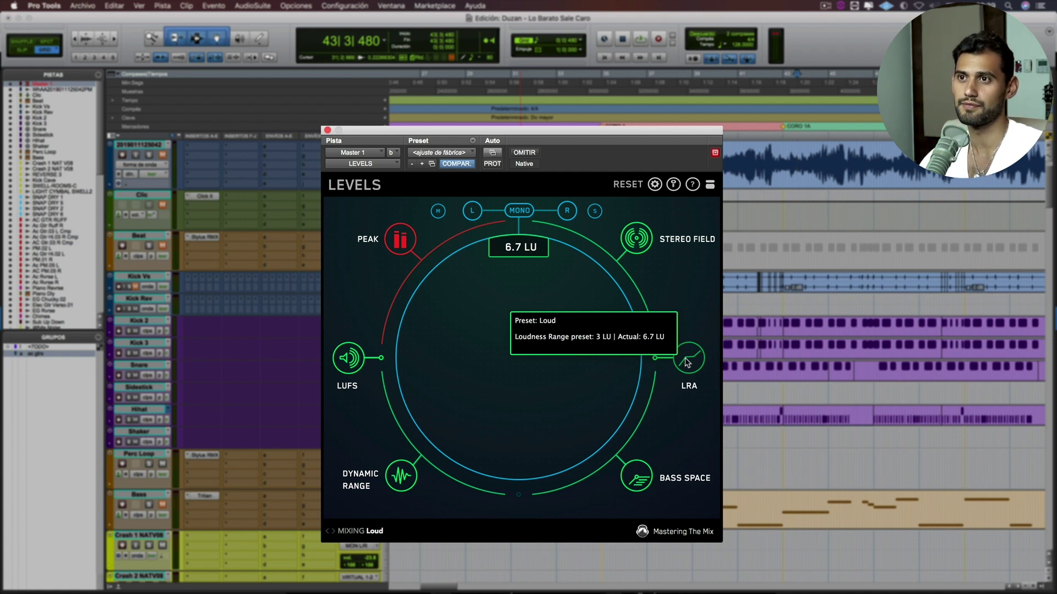
pyautogui.press('space')
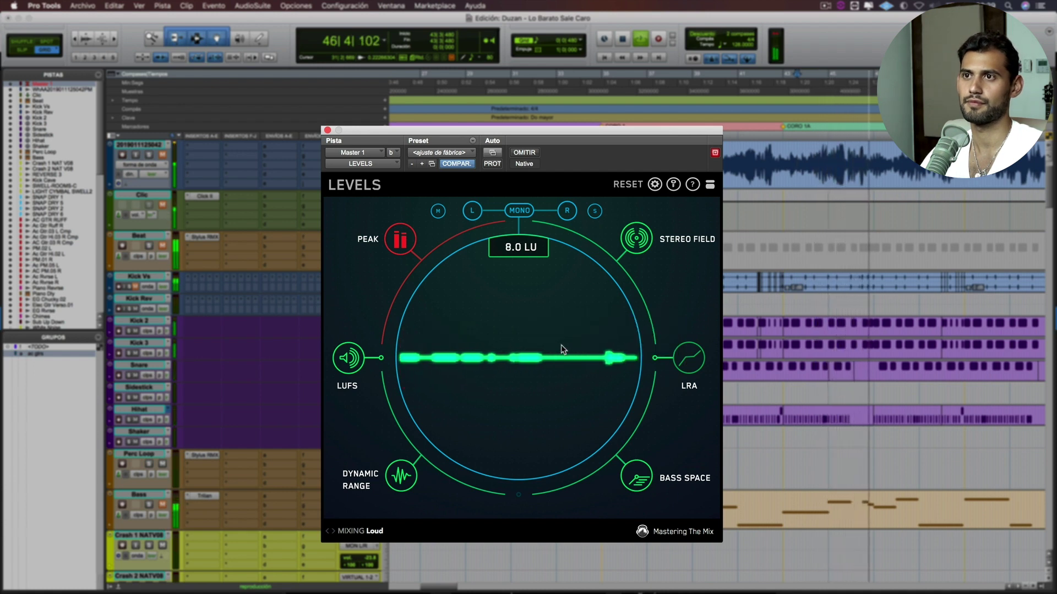
pyautogui.press('space')
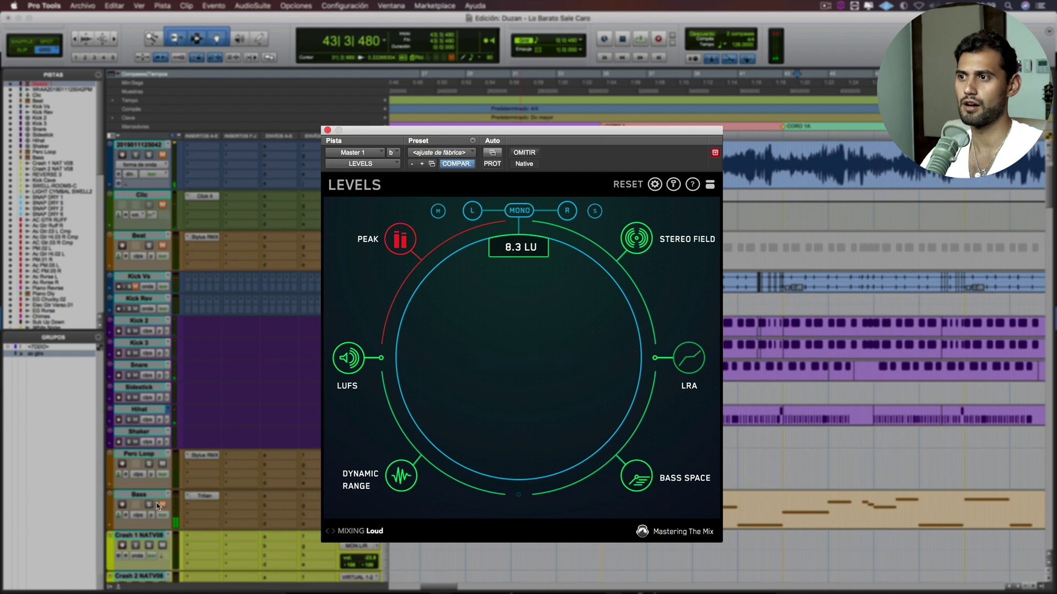
# Unmute the kick and bass tracks and replay the song to recheck its loudness range.
pyautogui.click(164, 318)
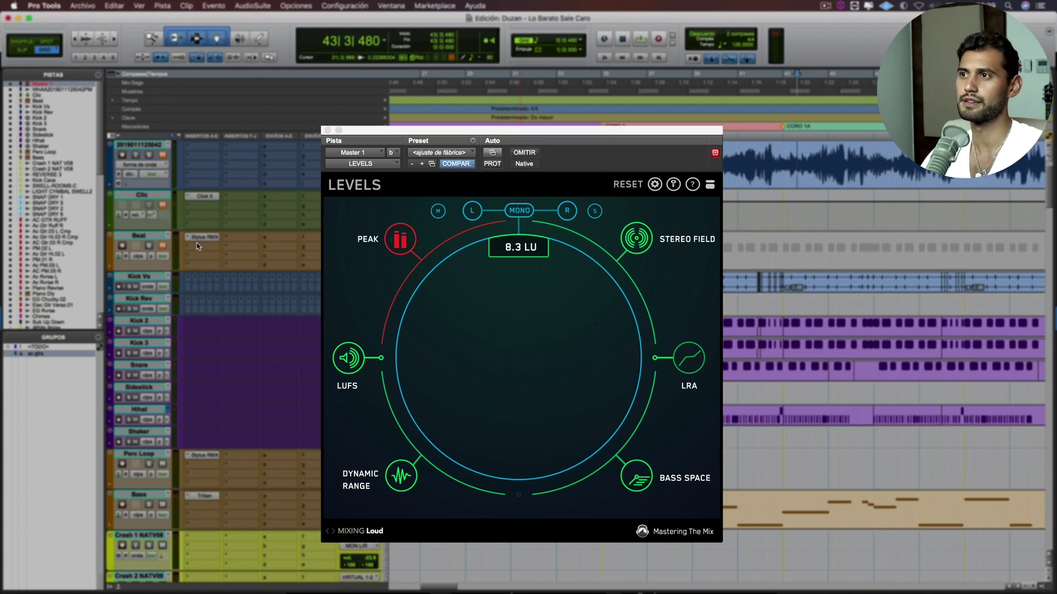
pyautogui.press('space')
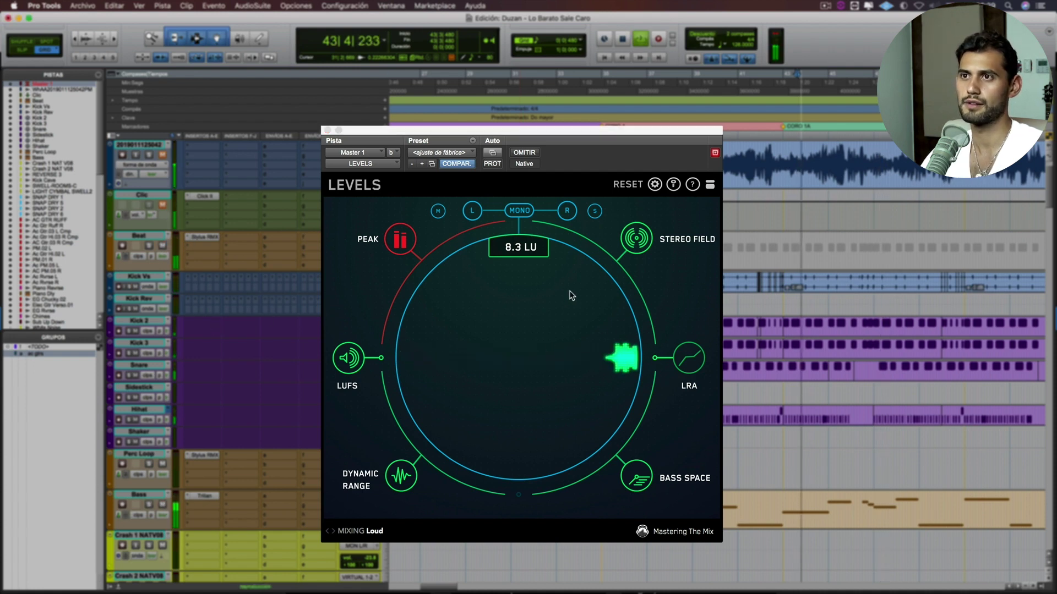
pyautogui.click(528, 253)
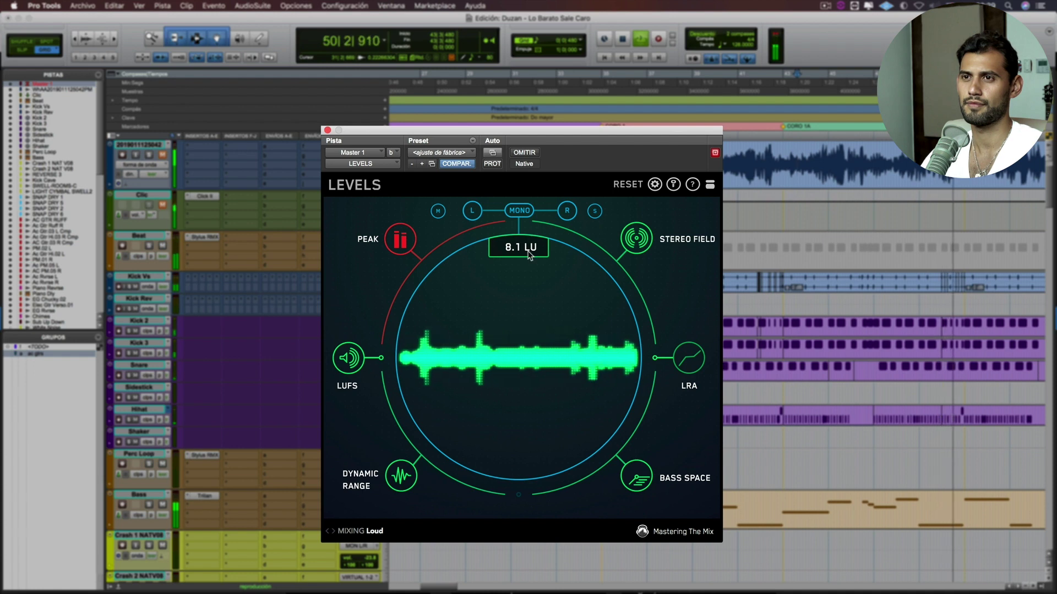
pyautogui.press('space')
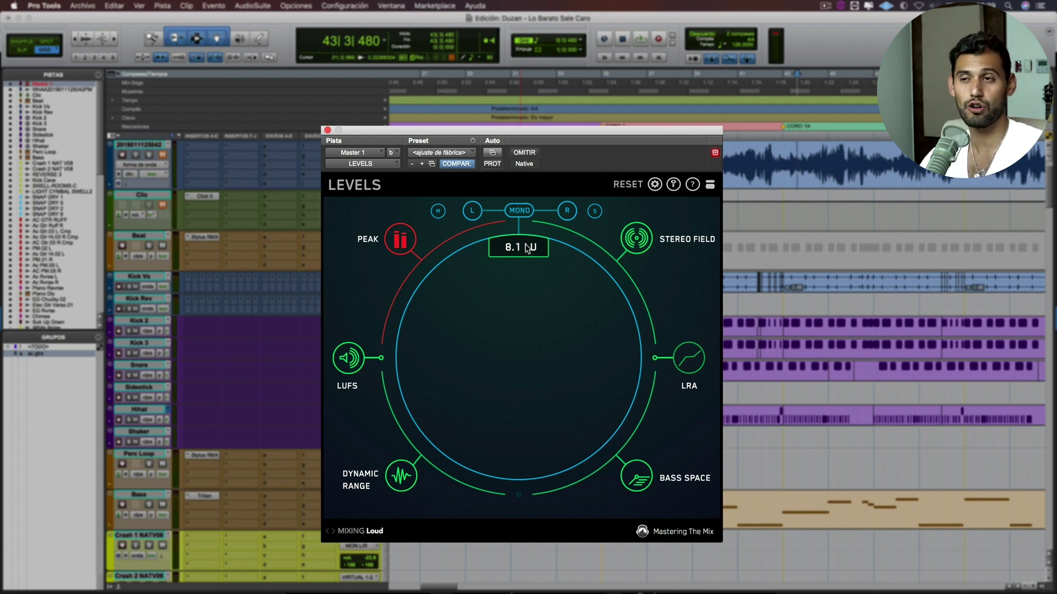
# Set the LEVELS peak threshold to -3.2 dB, enable True Peak, and play the song with these settings.
pyautogui.click(654, 185)
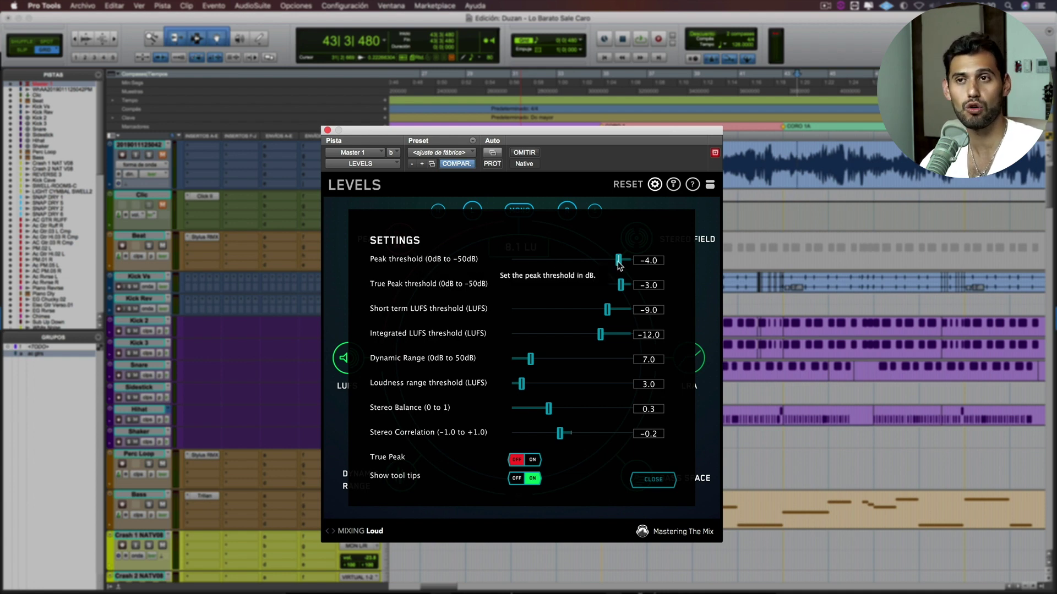
pyautogui.moveTo(619, 264)
pyautogui.mouseDown()
pyautogui.moveTo(593, 264)
pyautogui.moveTo(622, 265)
pyautogui.mouseUp()
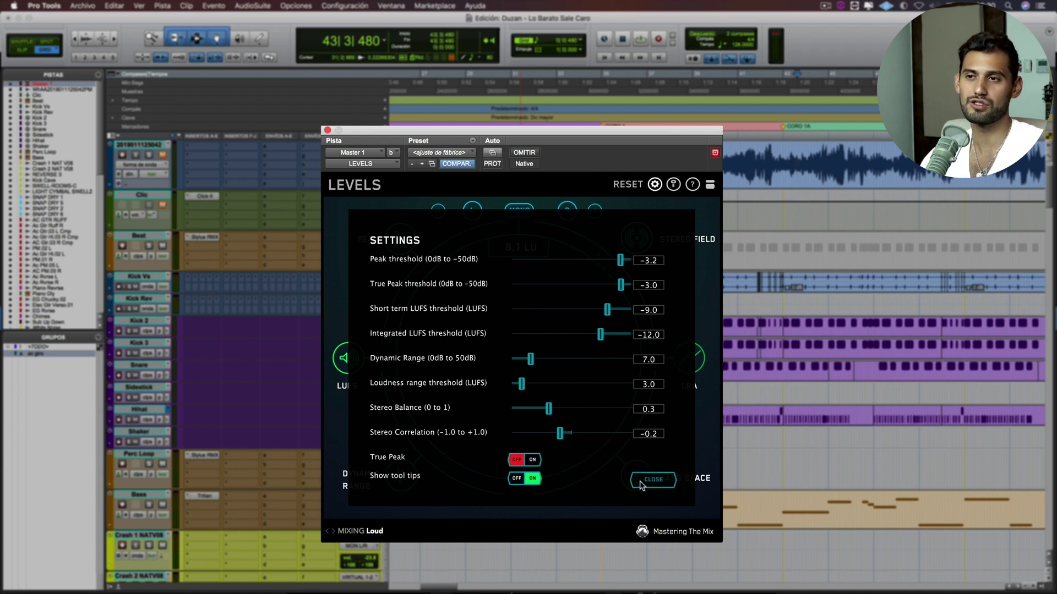
pyautogui.click(532, 460)
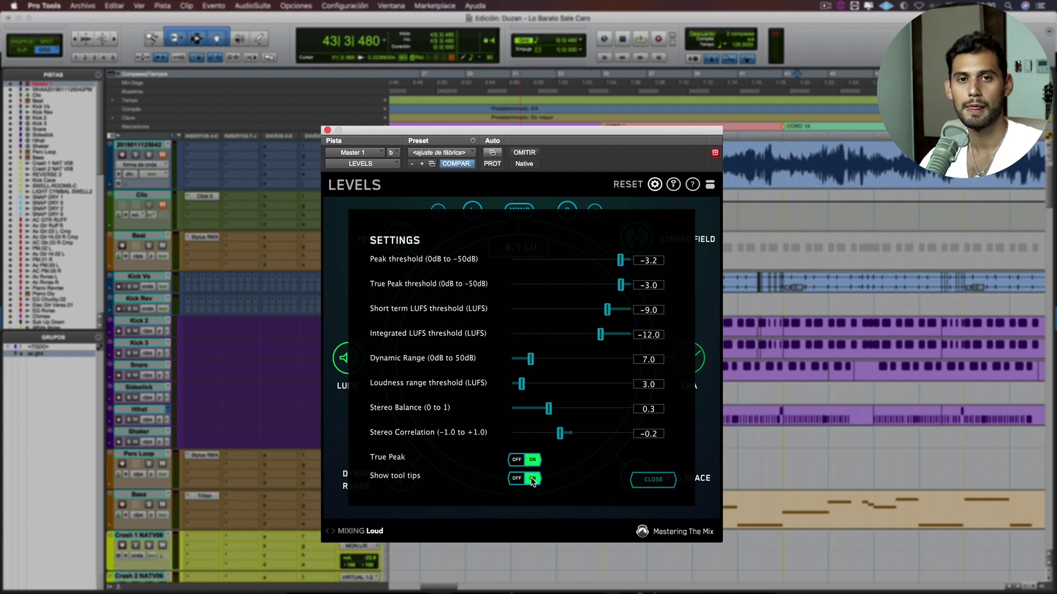
pyautogui.click(641, 481)
pyautogui.press('space')
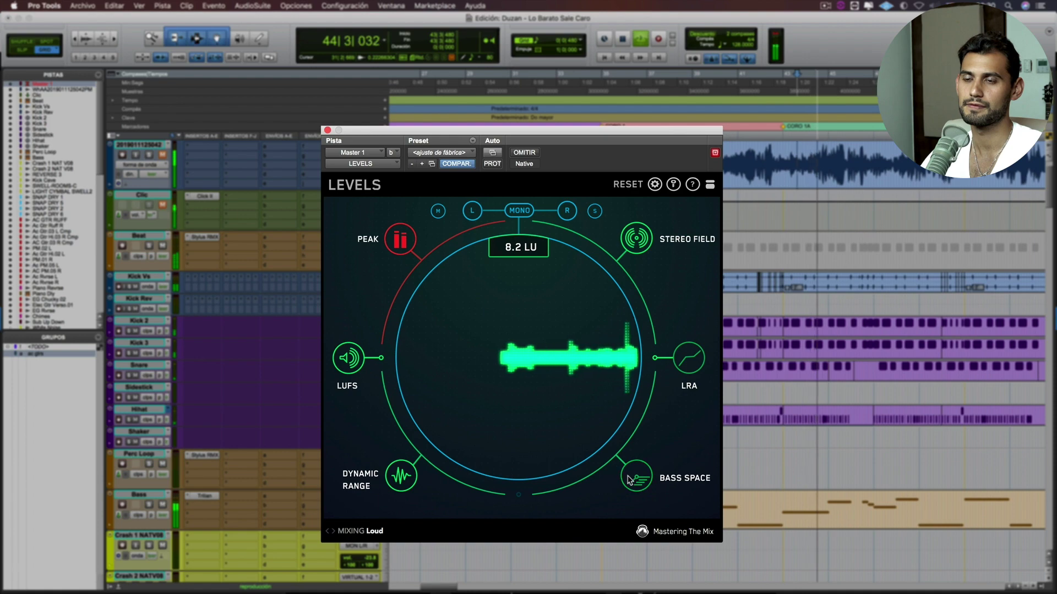